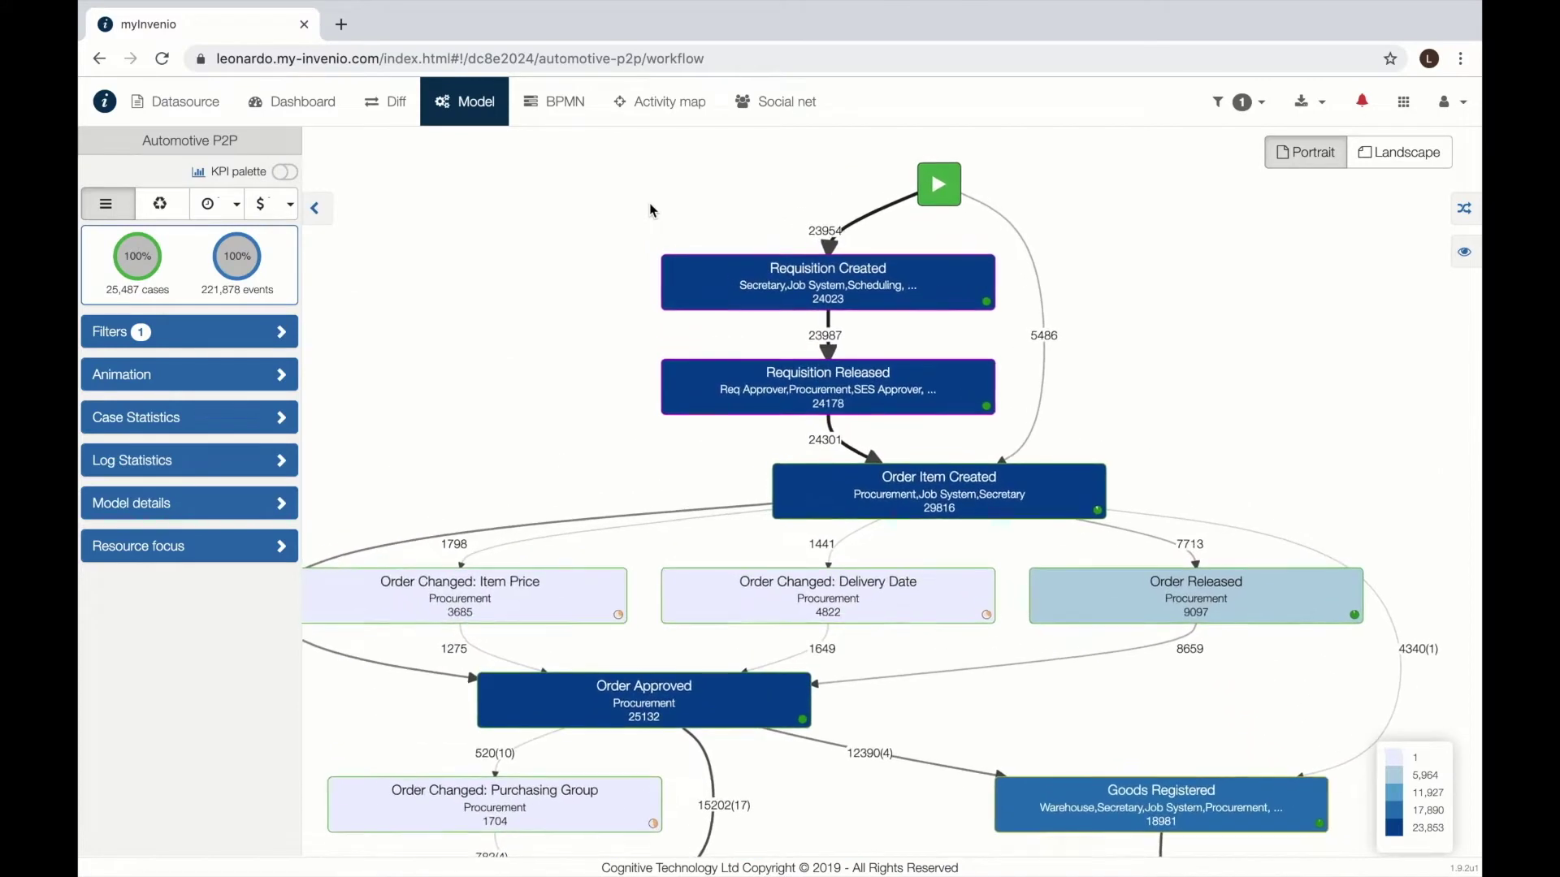
pyautogui.scroll(3, 599, 394)
# Step: Scroll through the process map to review its 88% similarity, 93% fitness figures and 2,508 case variants
pyautogui.scroll(-2, 796, 643)
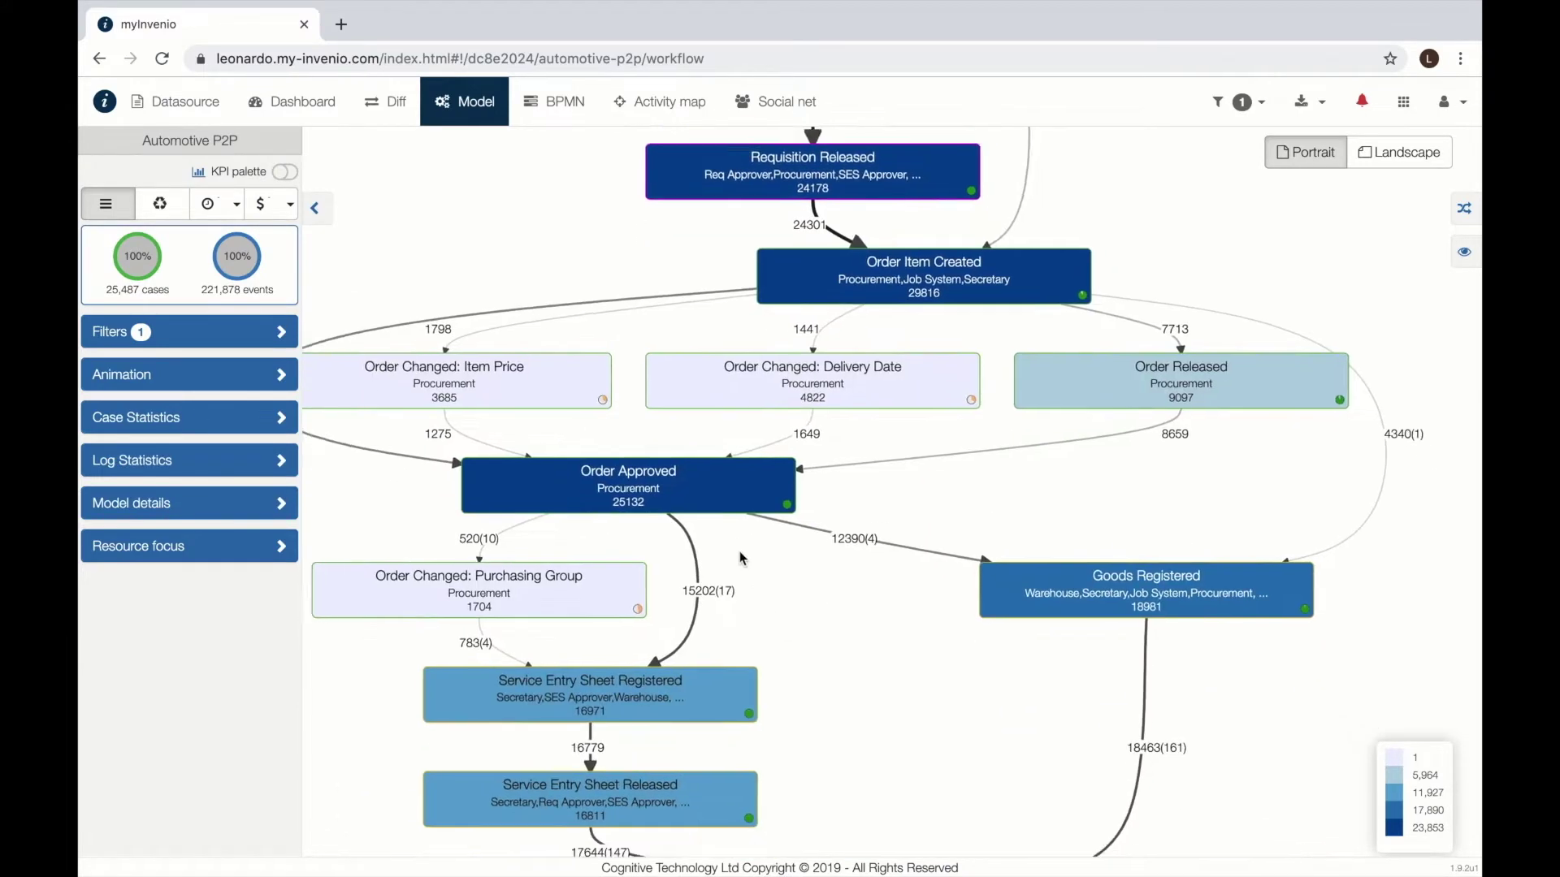
pyautogui.scroll(-3, 804, 569)
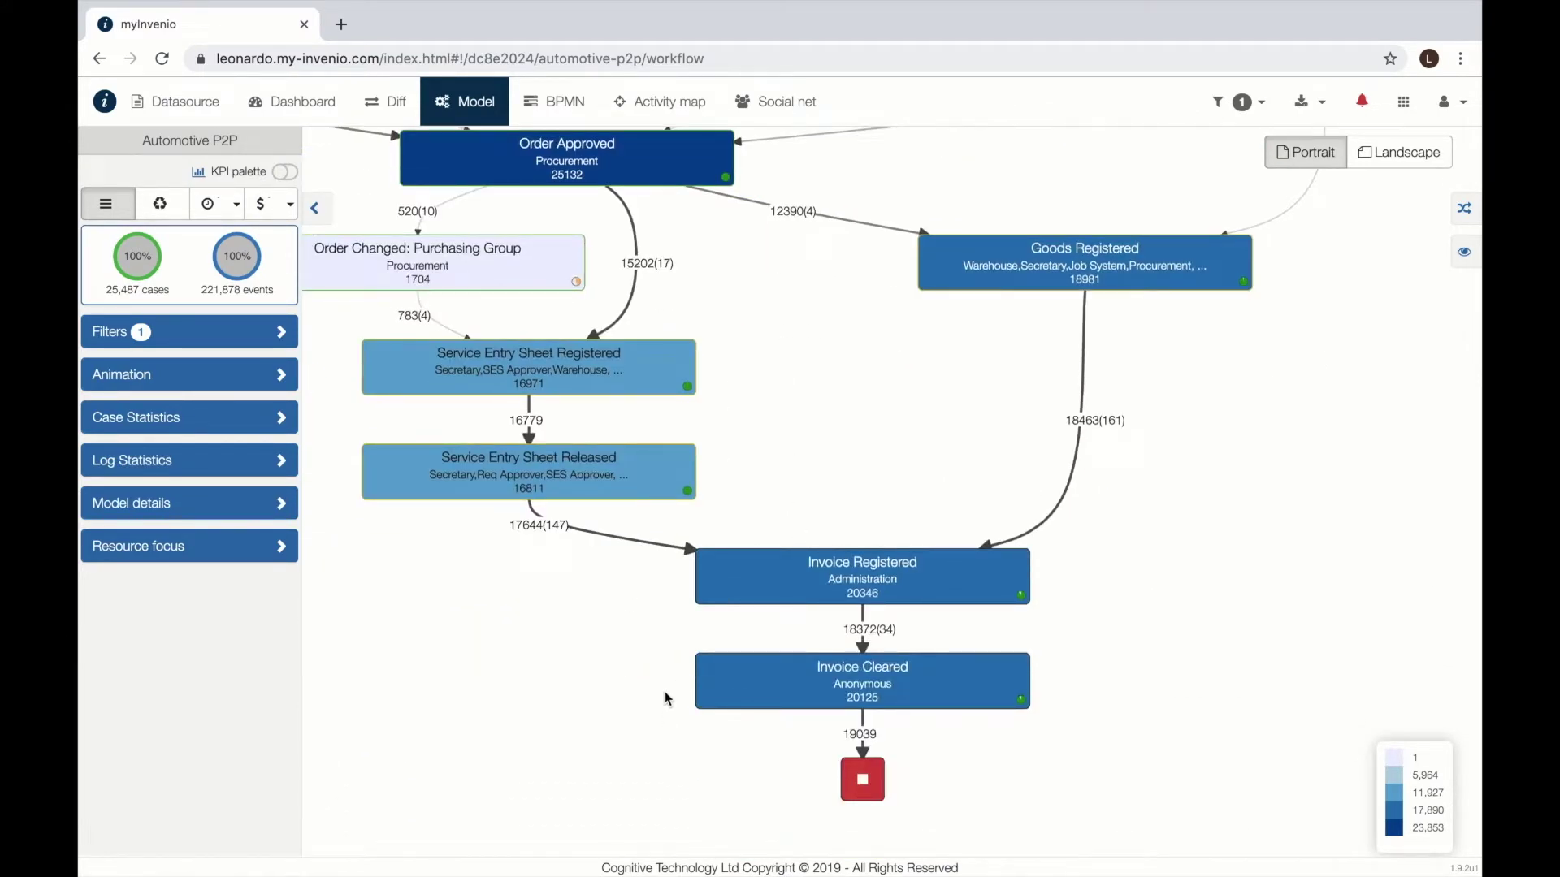
pyautogui.scroll(-2, 670, 690)
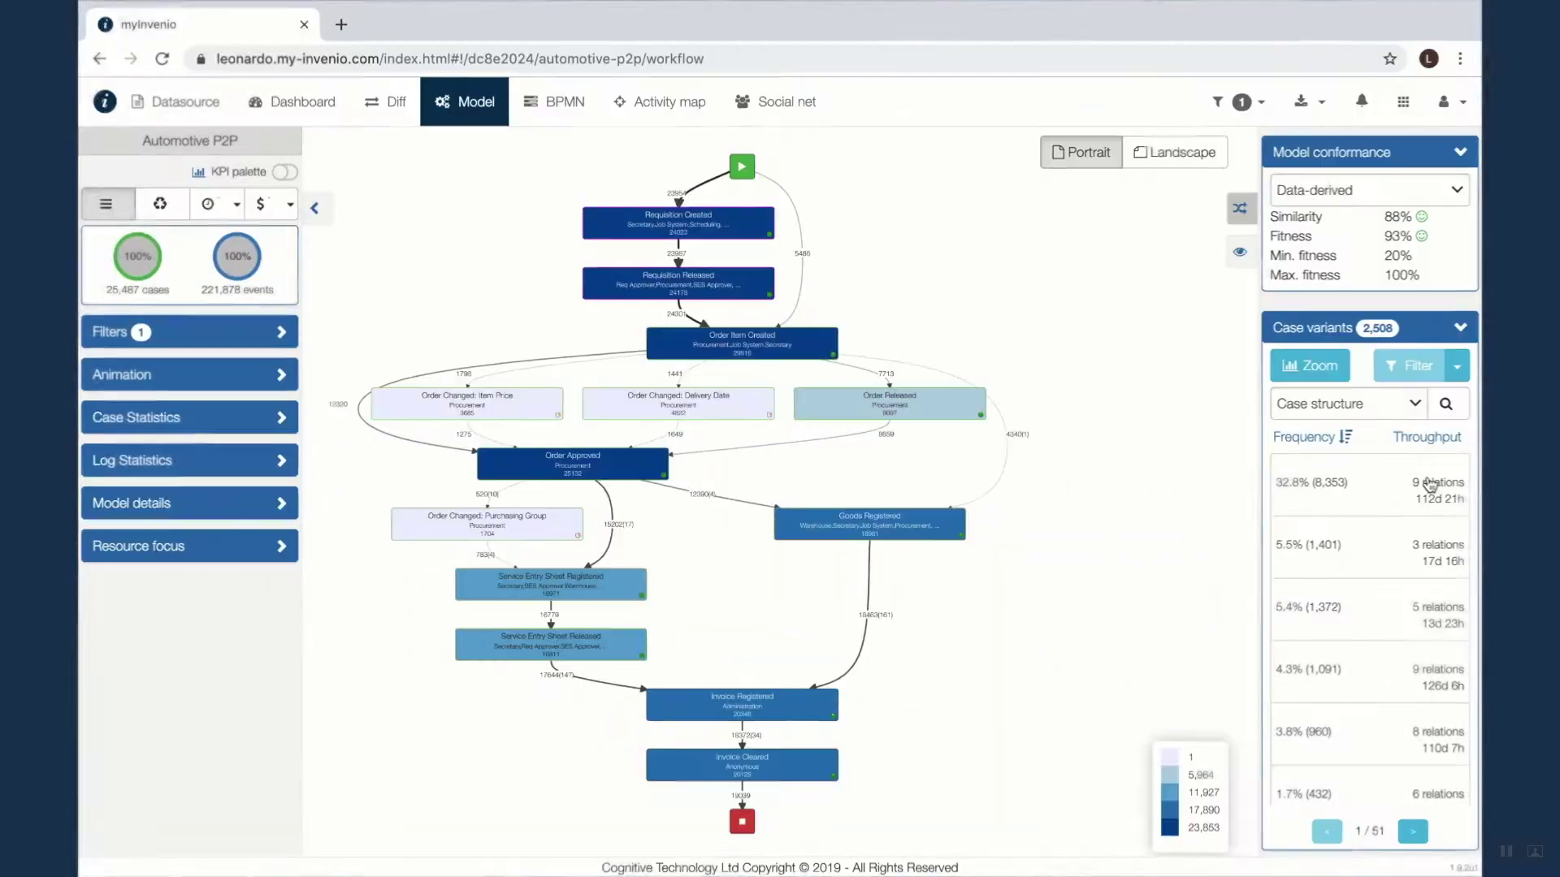
# Step: Filter the map to the top case variant (32.8%, 8,353 cases) and scroll the remaining variants
pyautogui.click(1430, 486)
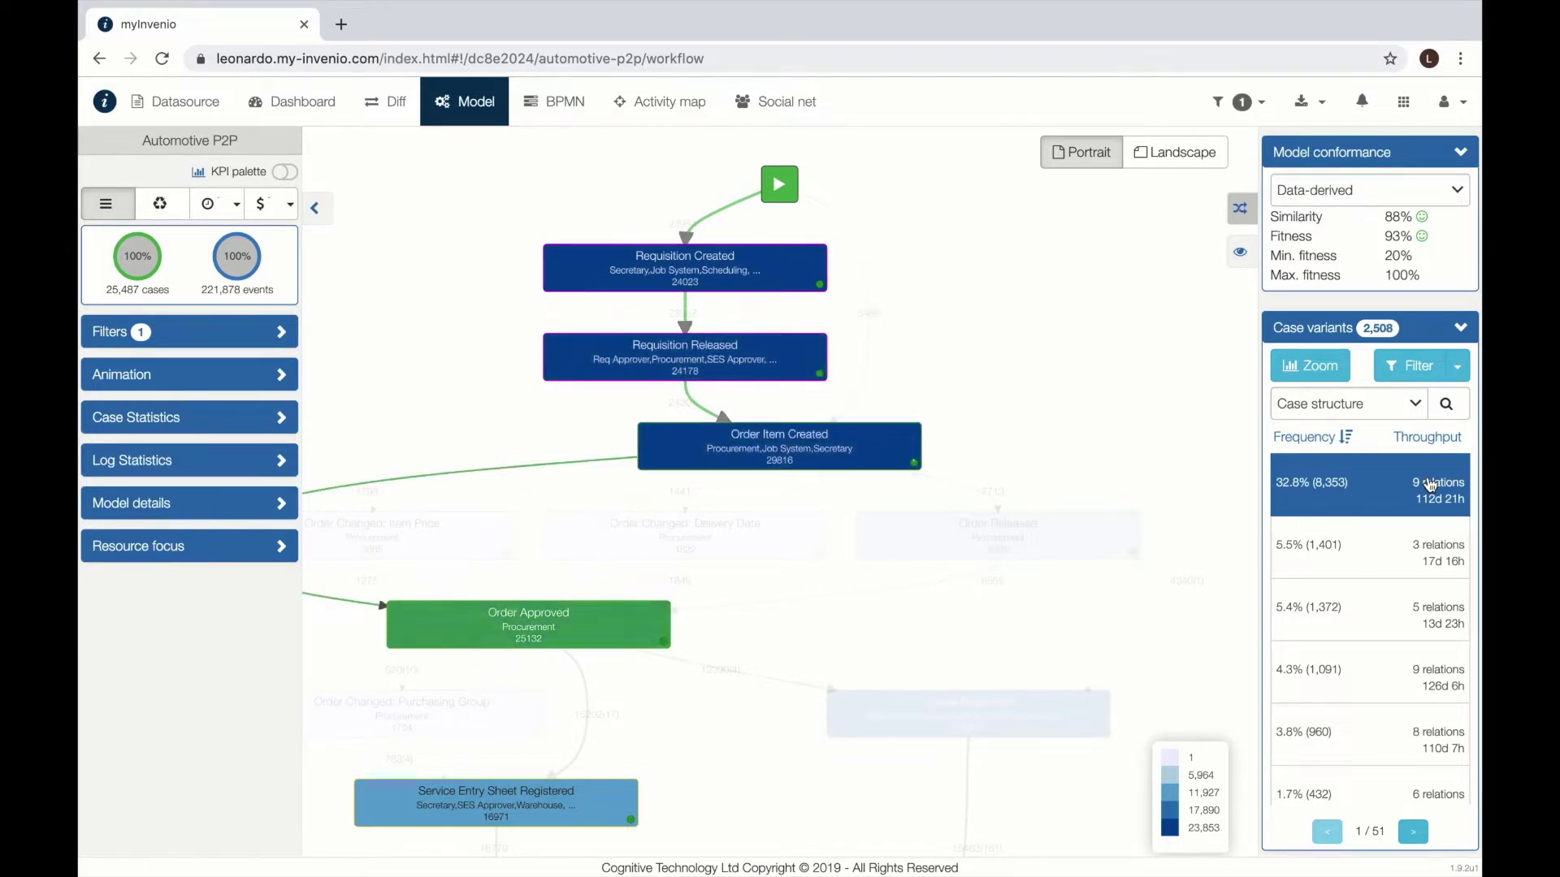
pyautogui.scroll(5, 1430, 486)
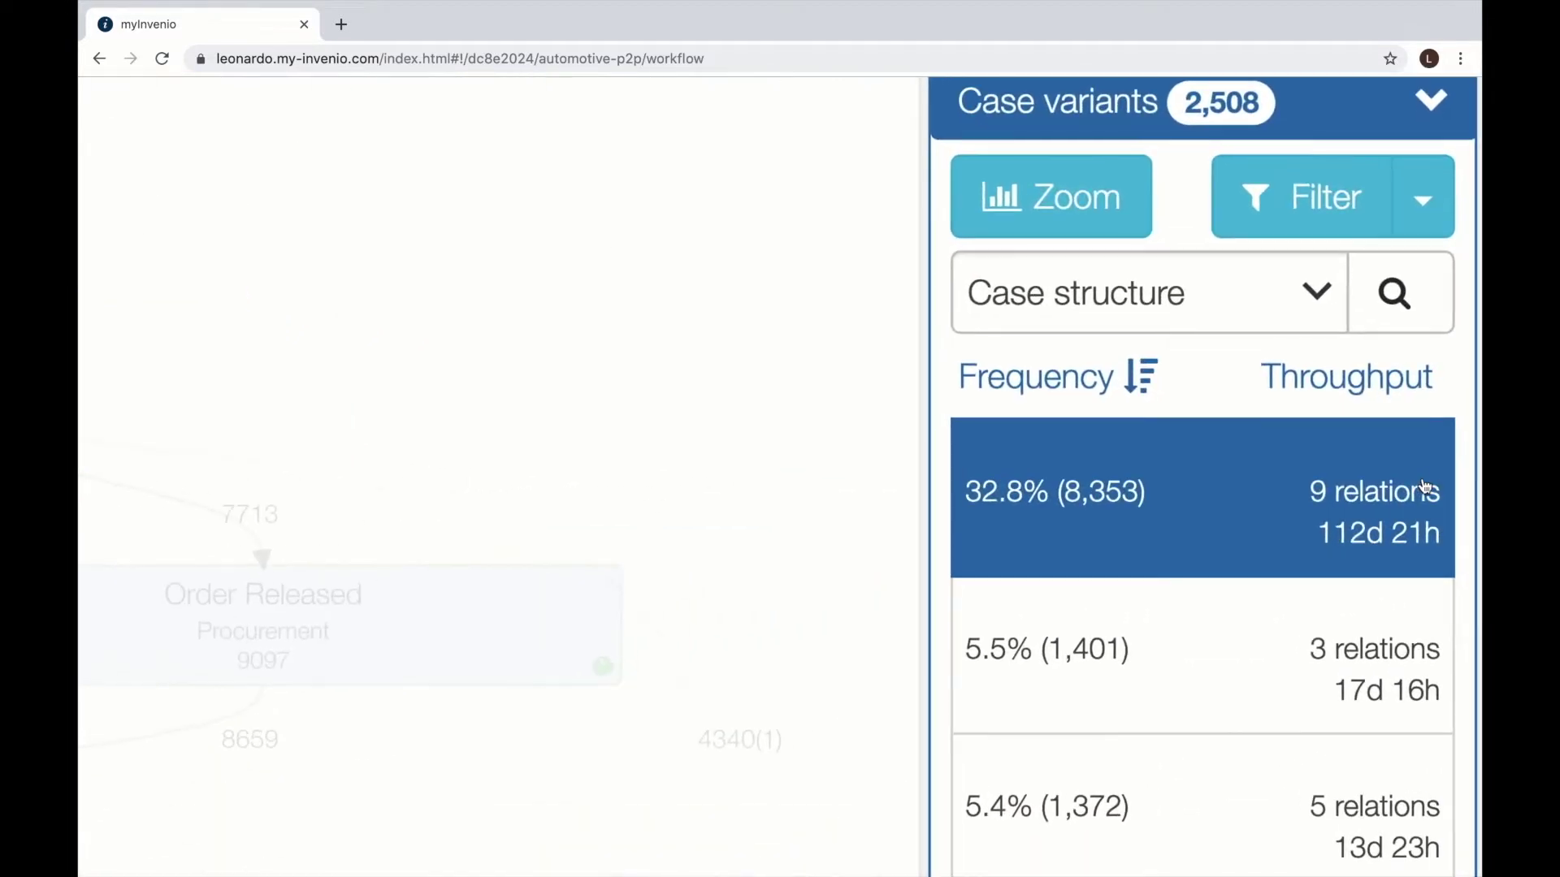
pyautogui.scroll(-5, 1377, 517)
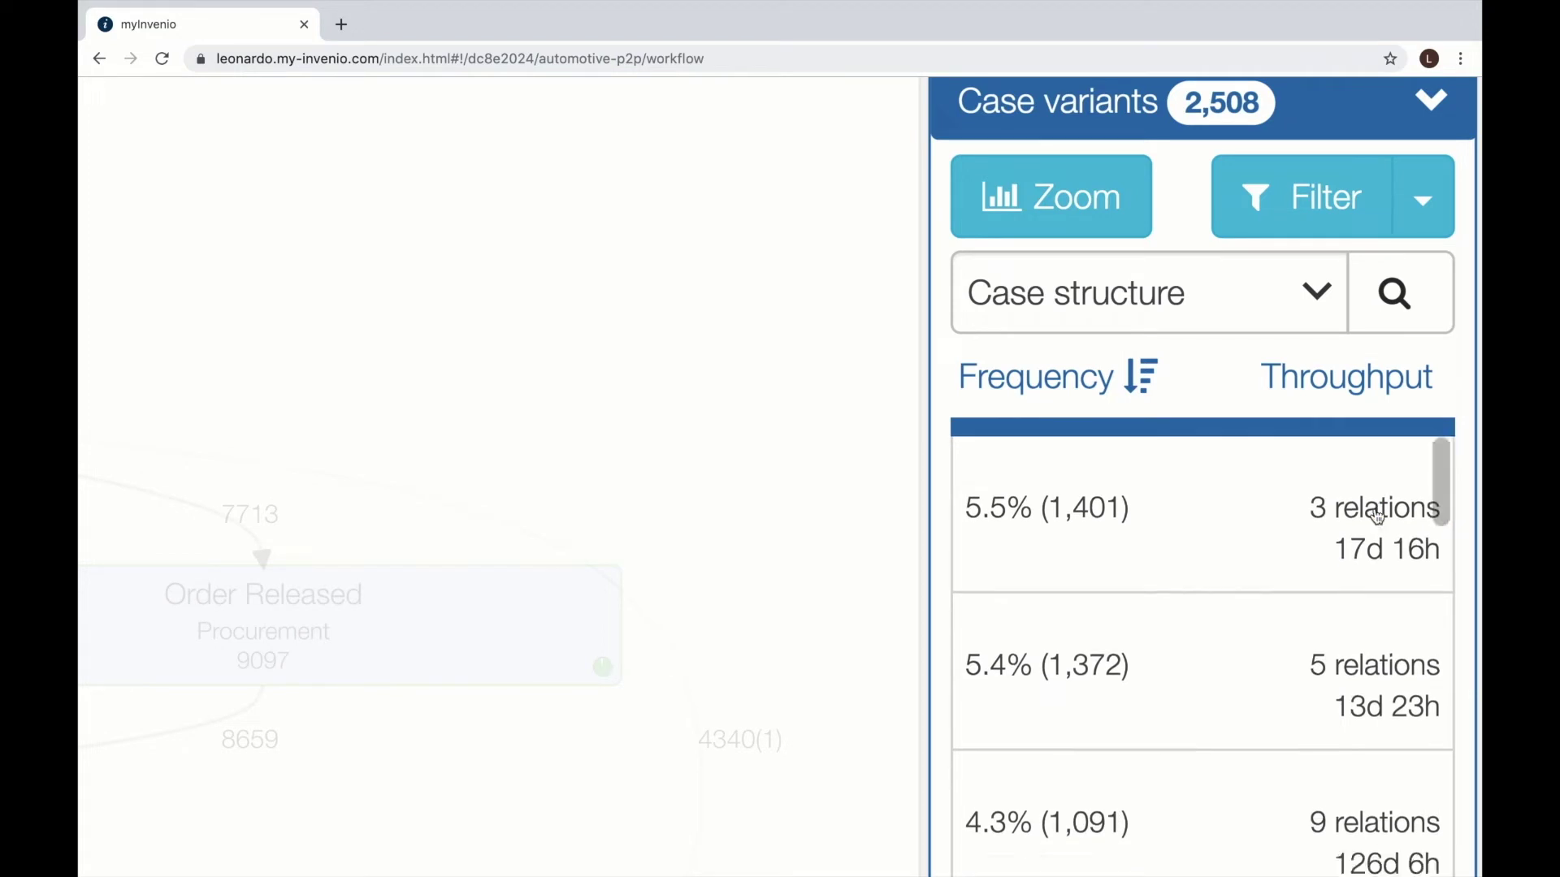
pyautogui.scroll(-1, 1377, 517)
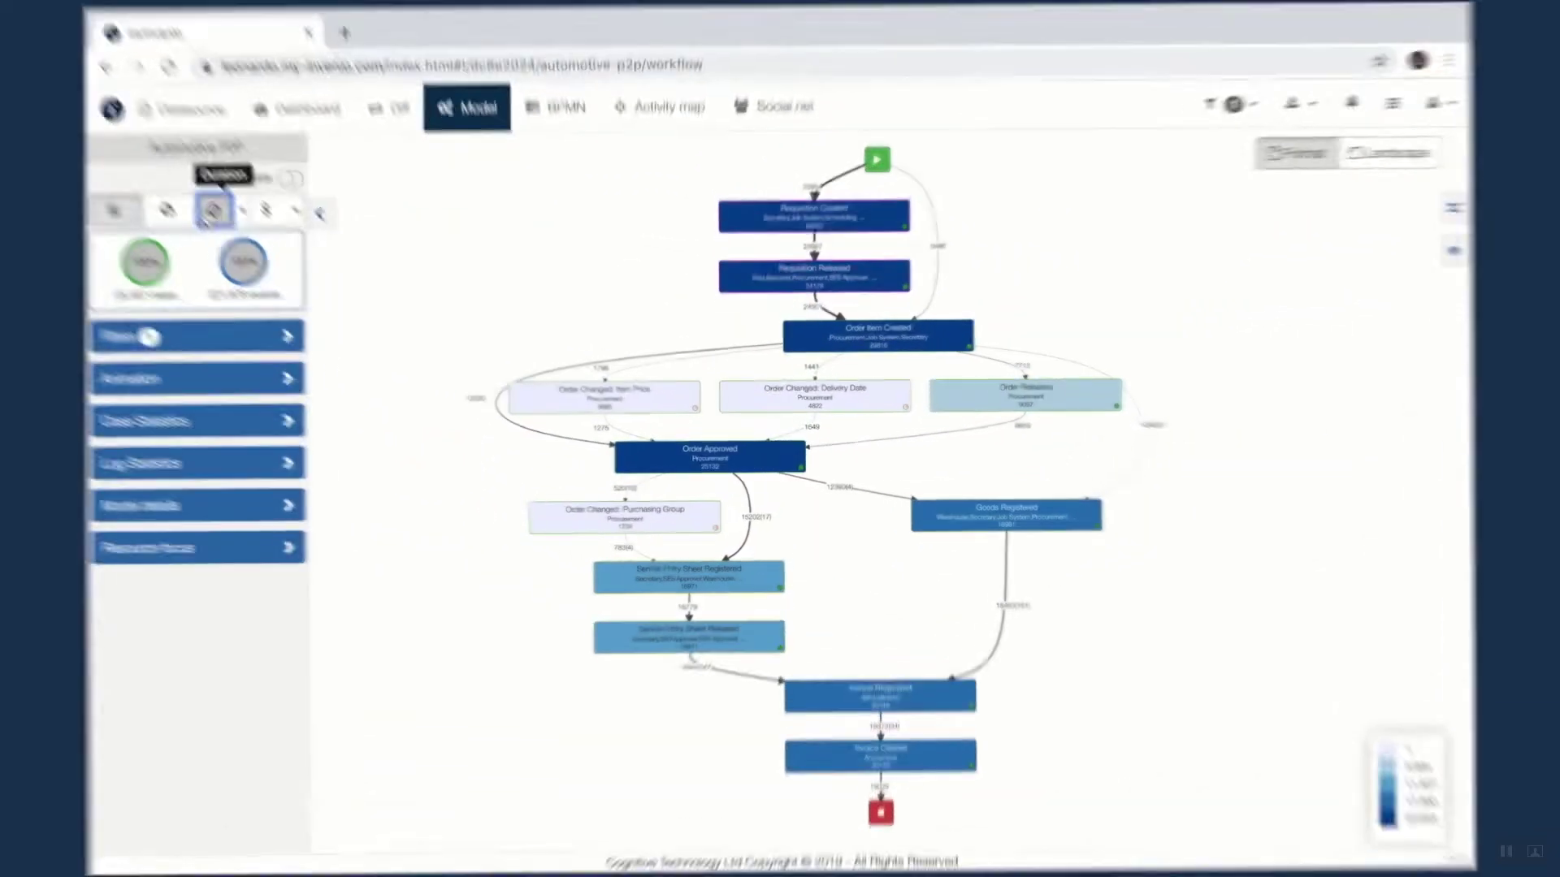
# Step: Show path durations on the map and highlight the 70d 23h path, then the 91d 12h path
pyautogui.click(204, 207)
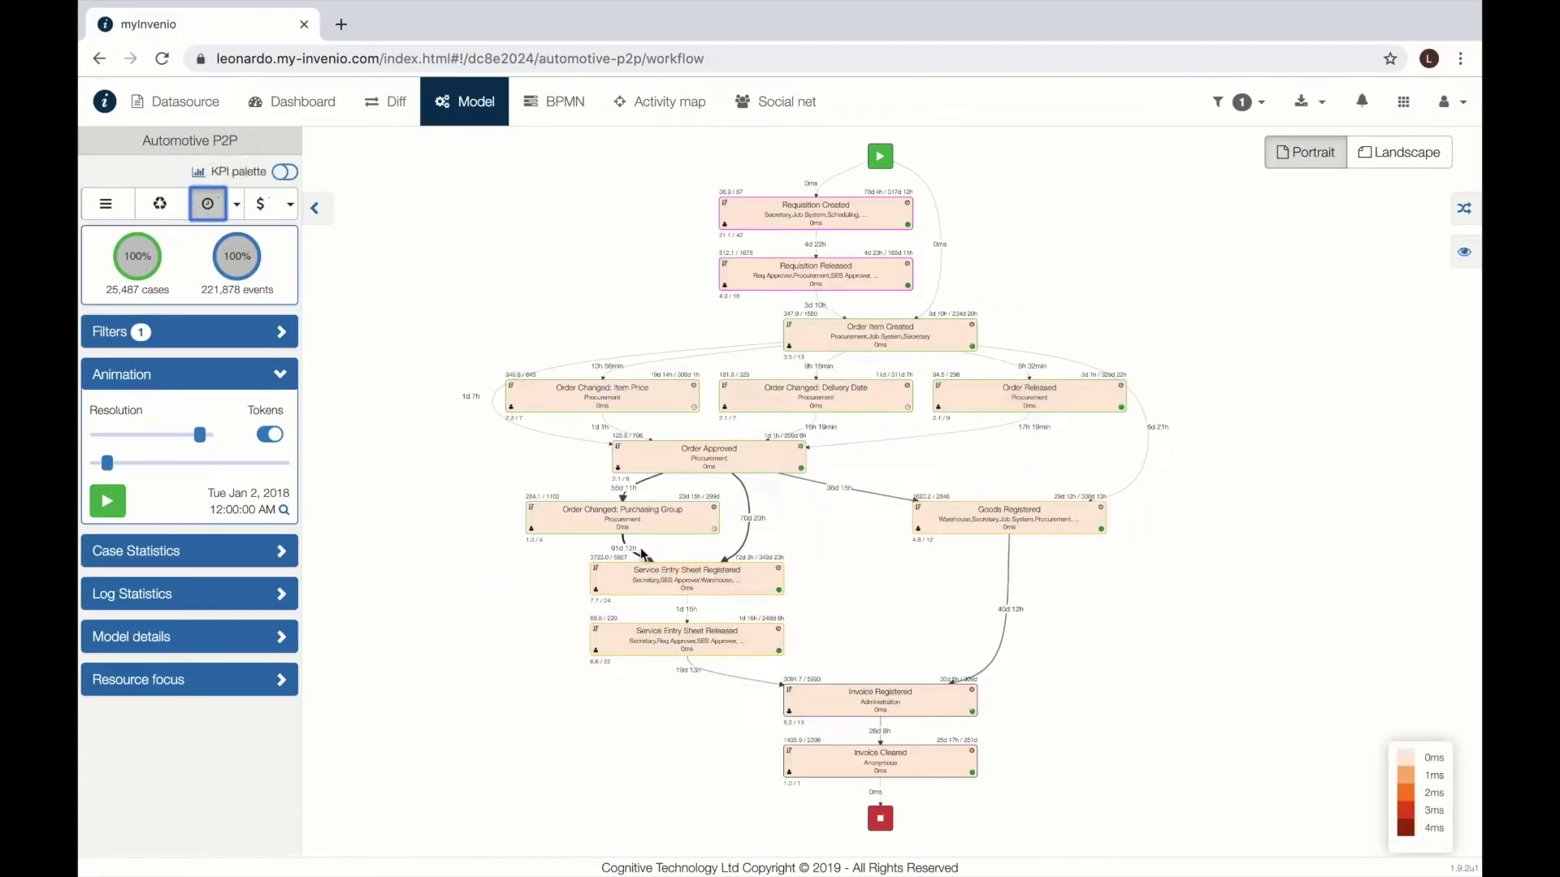
pyautogui.scroll(3, 676, 546)
pyautogui.scroll(4, 678, 552)
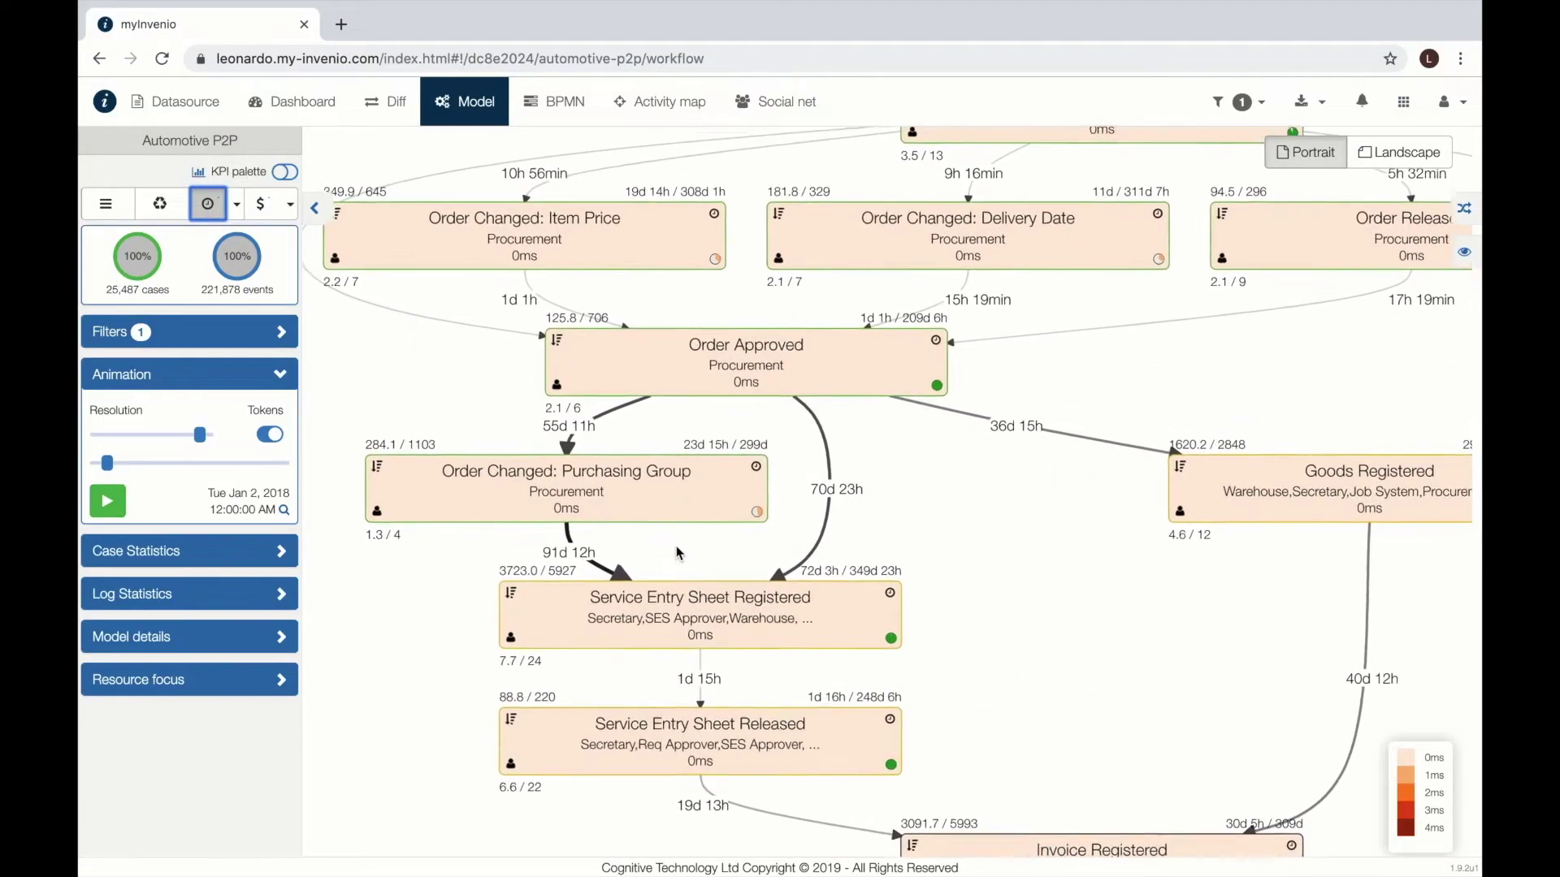
pyautogui.click(837, 513)
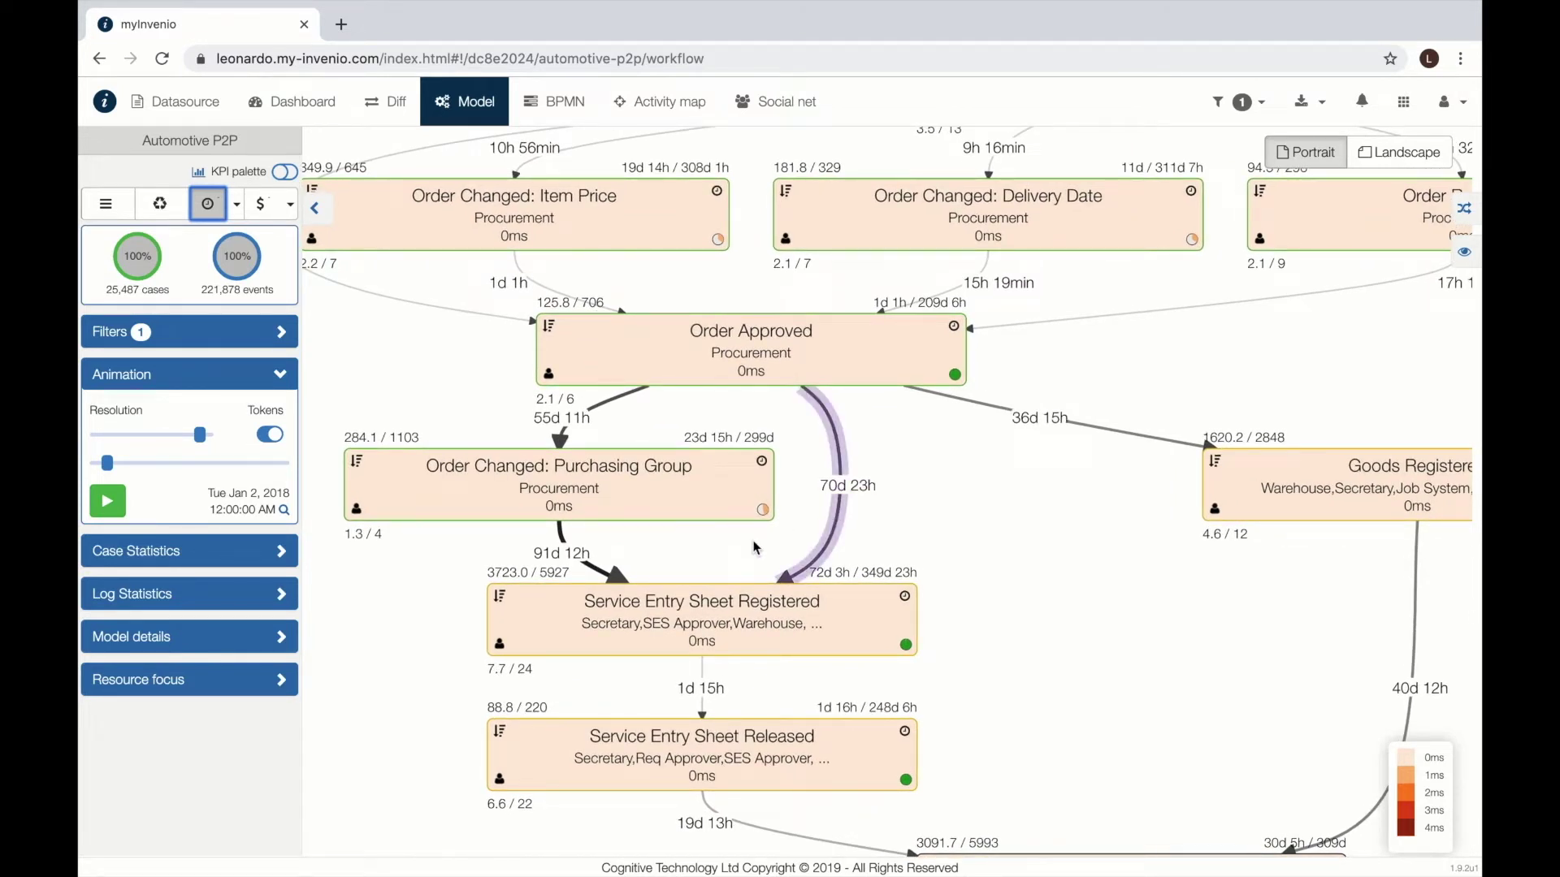
pyautogui.click(562, 542)
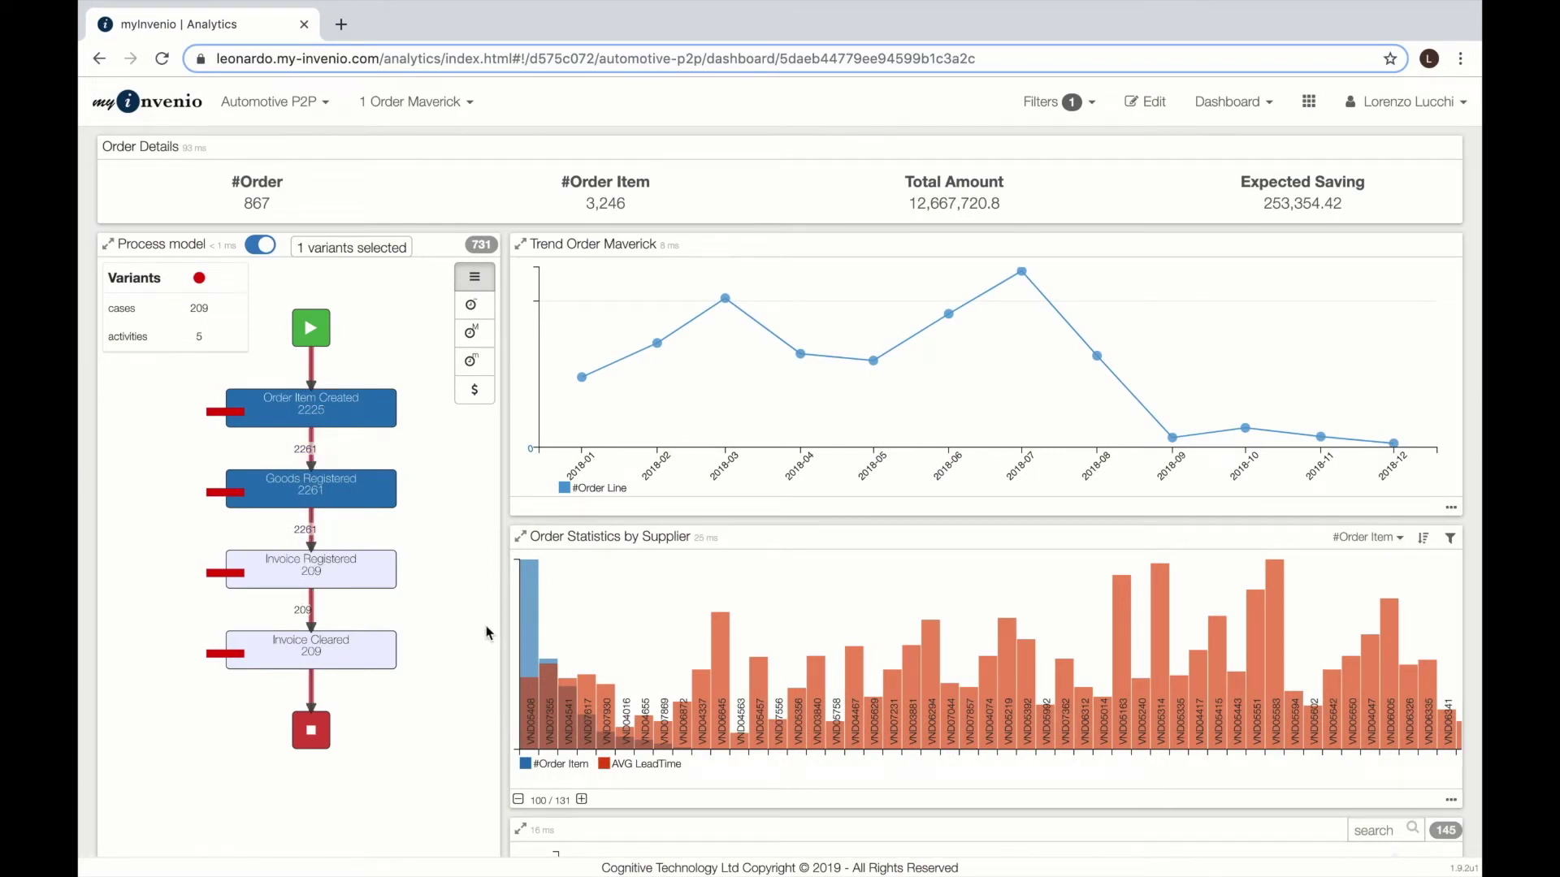
# Step: Scroll through the Order Maverick dashboard charts (867 orders, 253,354.42 expected saving)
pyautogui.moveTo(539, 709)
pyautogui.scroll(-4, 539, 709)
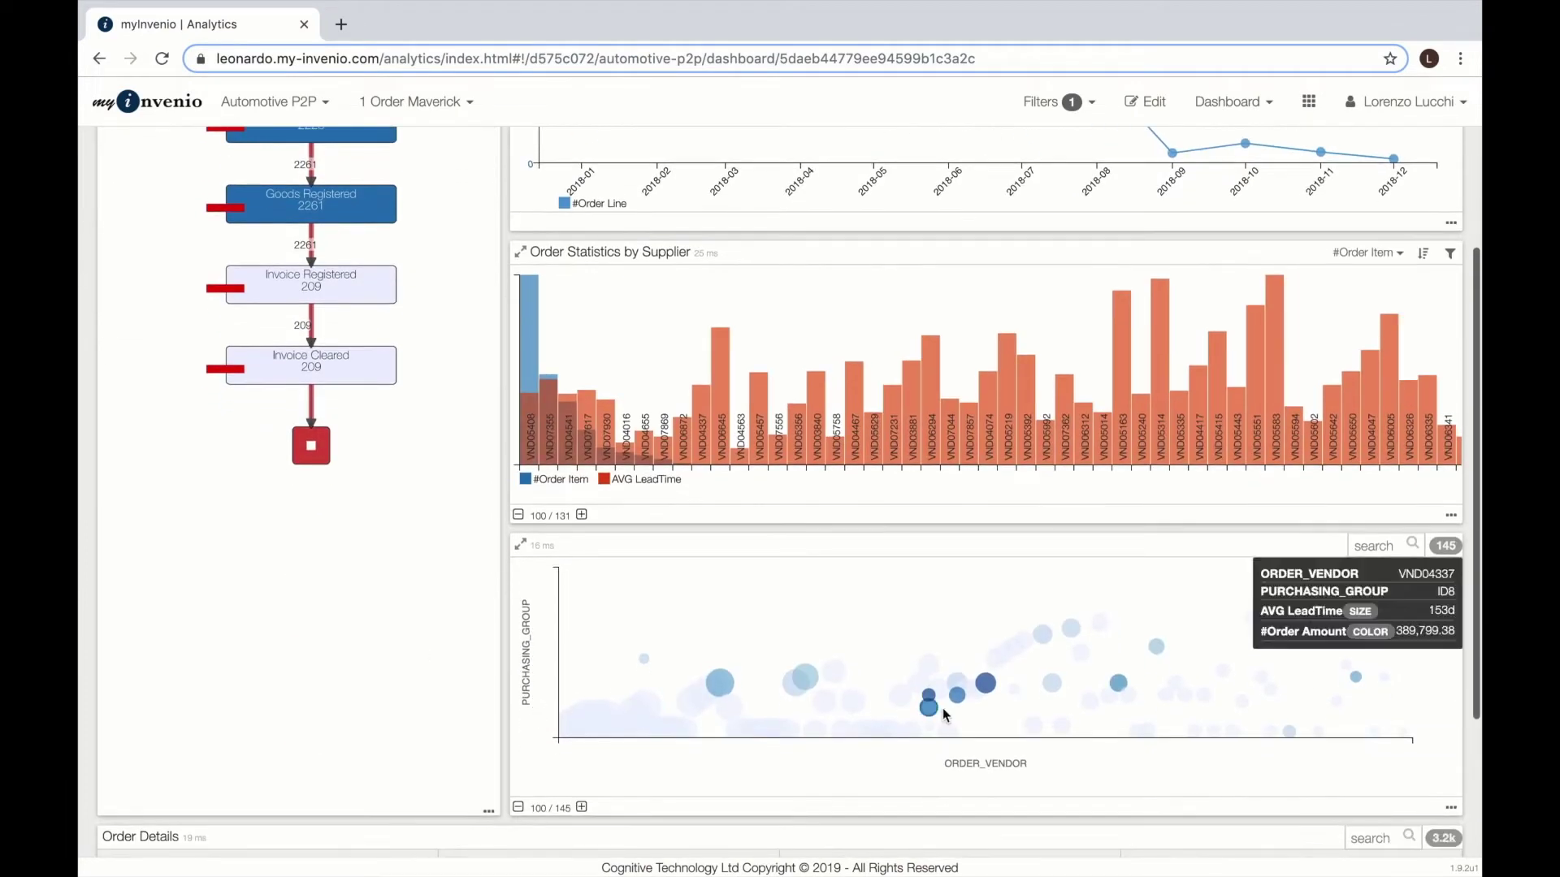
pyautogui.moveTo(985, 686)
pyautogui.scroll(6, 984, 690)
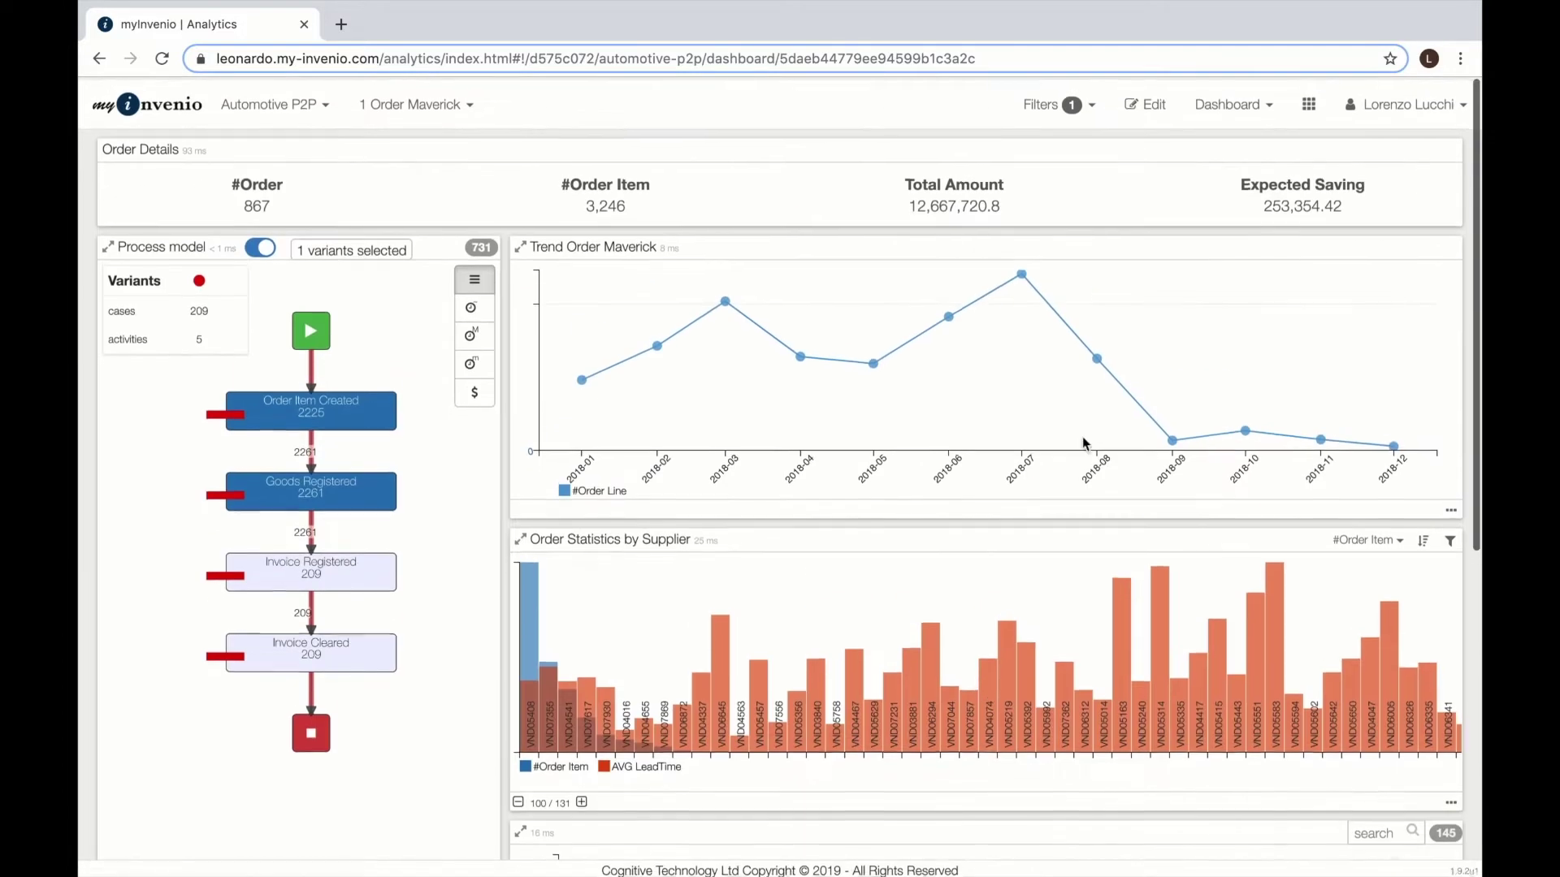
pyautogui.scroll(3, 1372, 195)
pyautogui.scroll(5, 1372, 196)
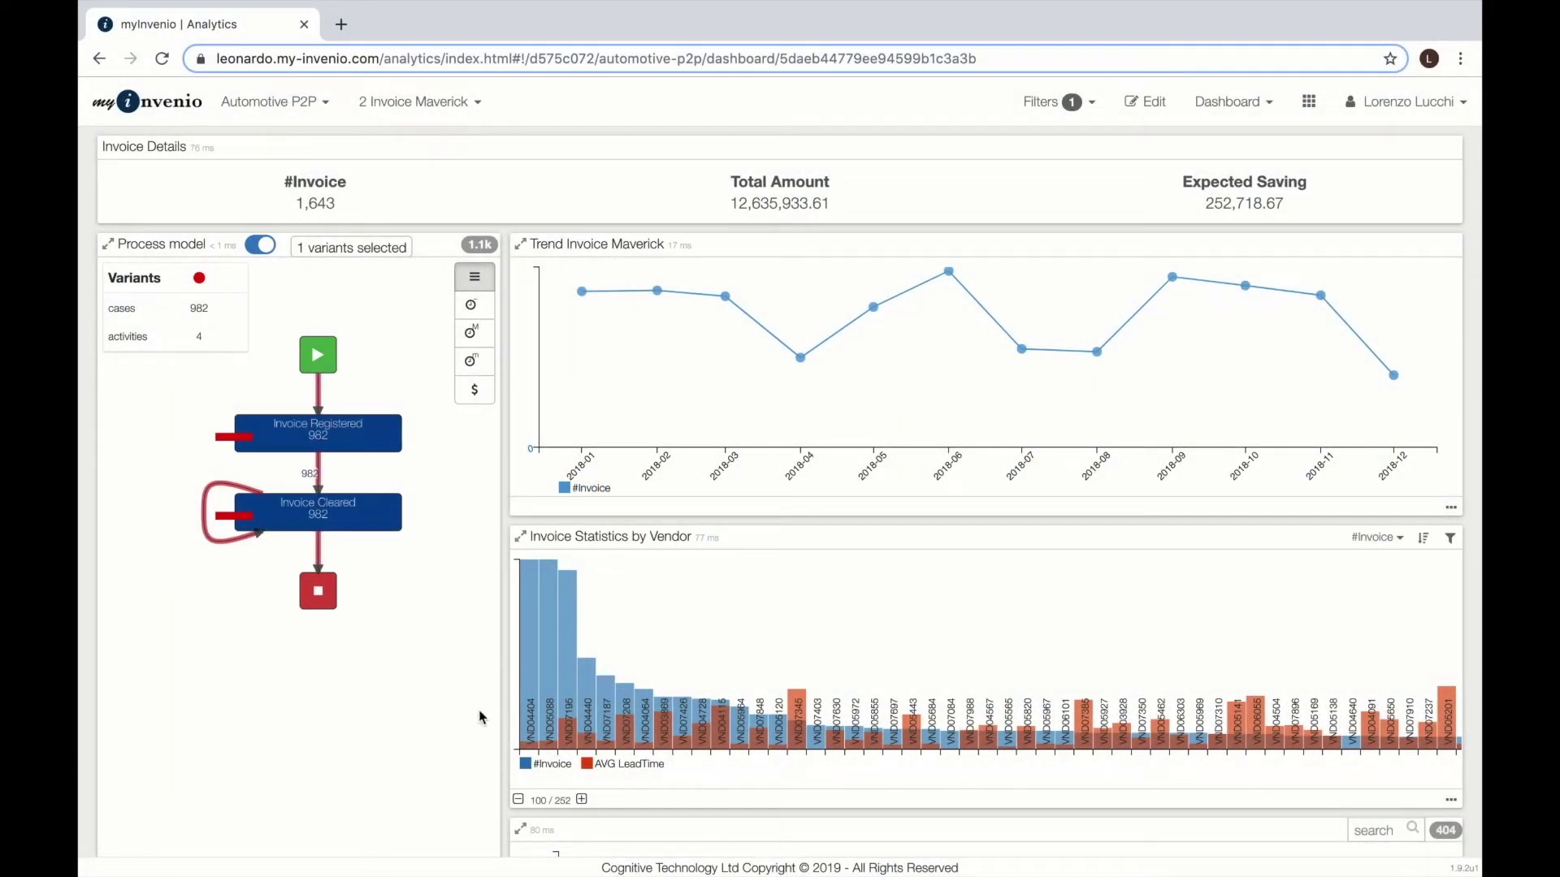
pyautogui.moveTo(529, 741)
pyautogui.scroll(-3, 574, 742)
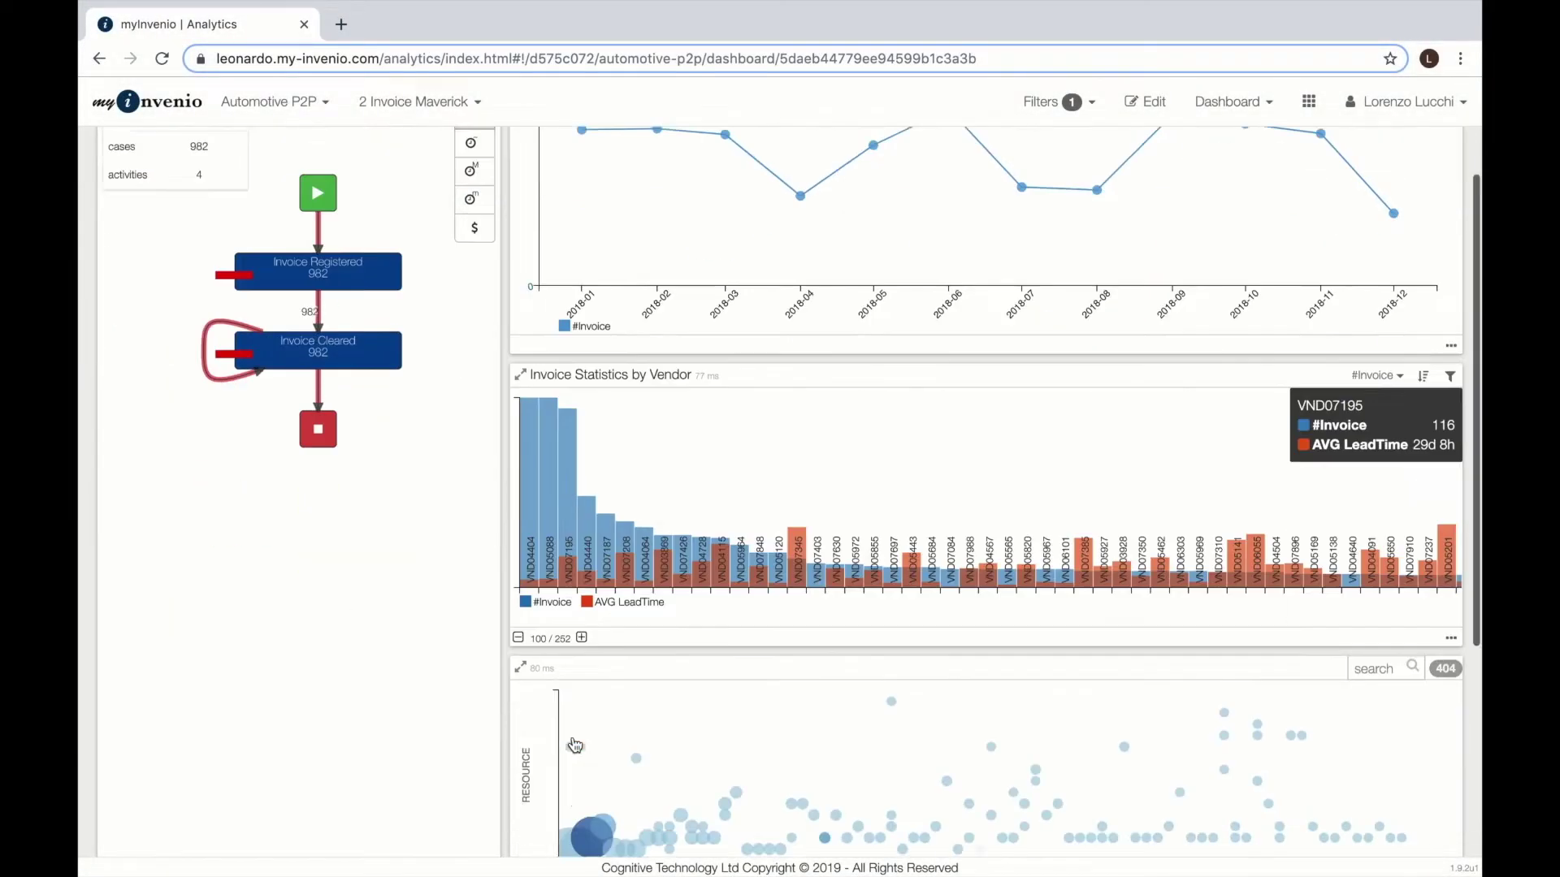
pyautogui.moveTo(592, 799)
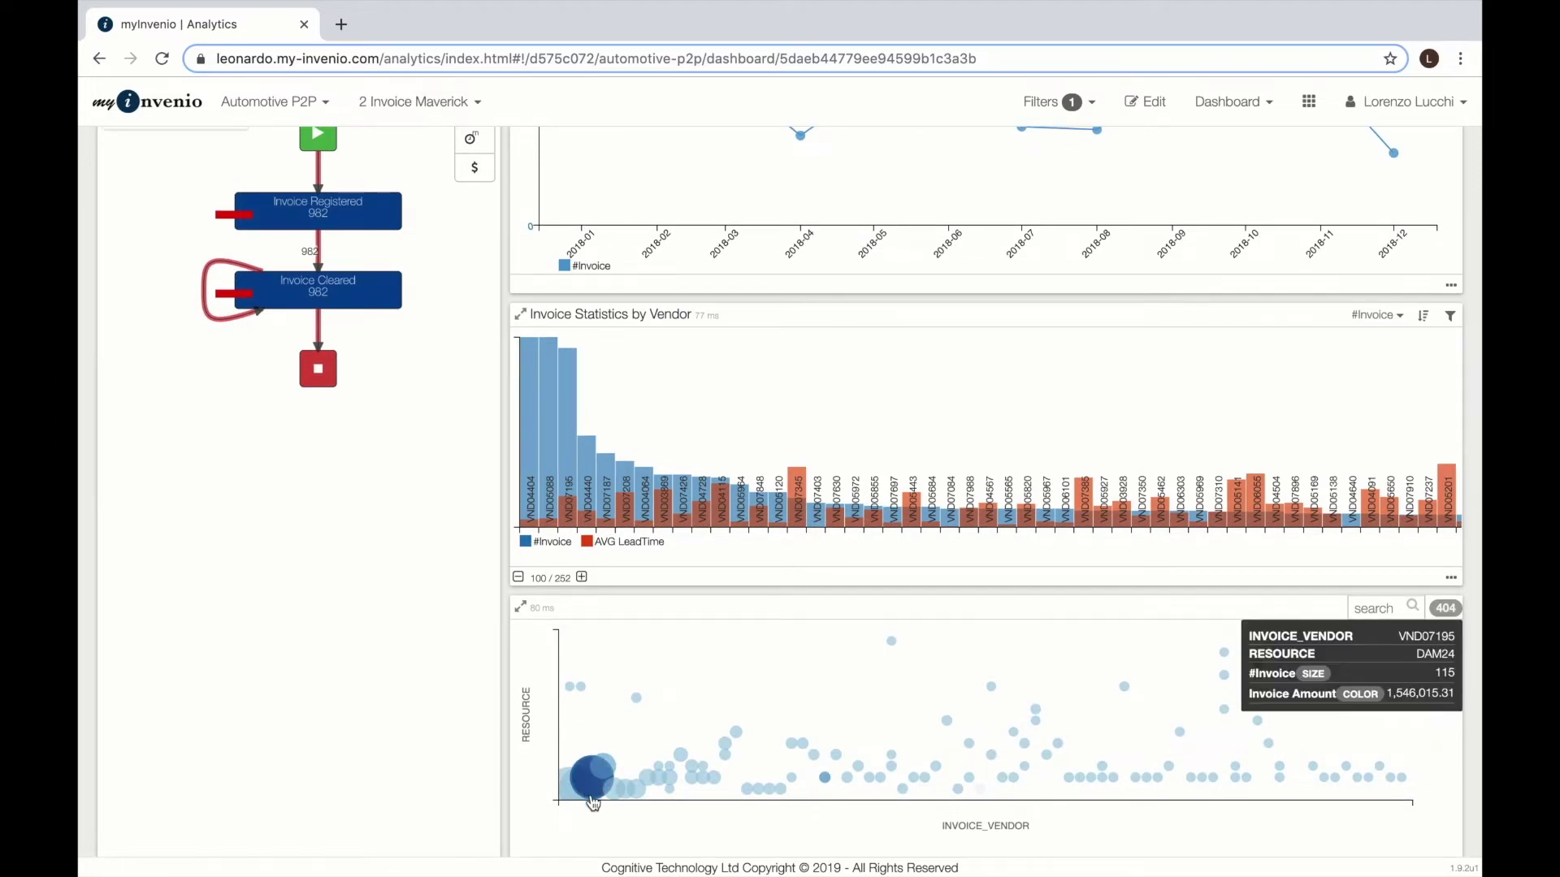
pyautogui.scroll(3, 592, 802)
pyautogui.scroll(5, 1352, 192)
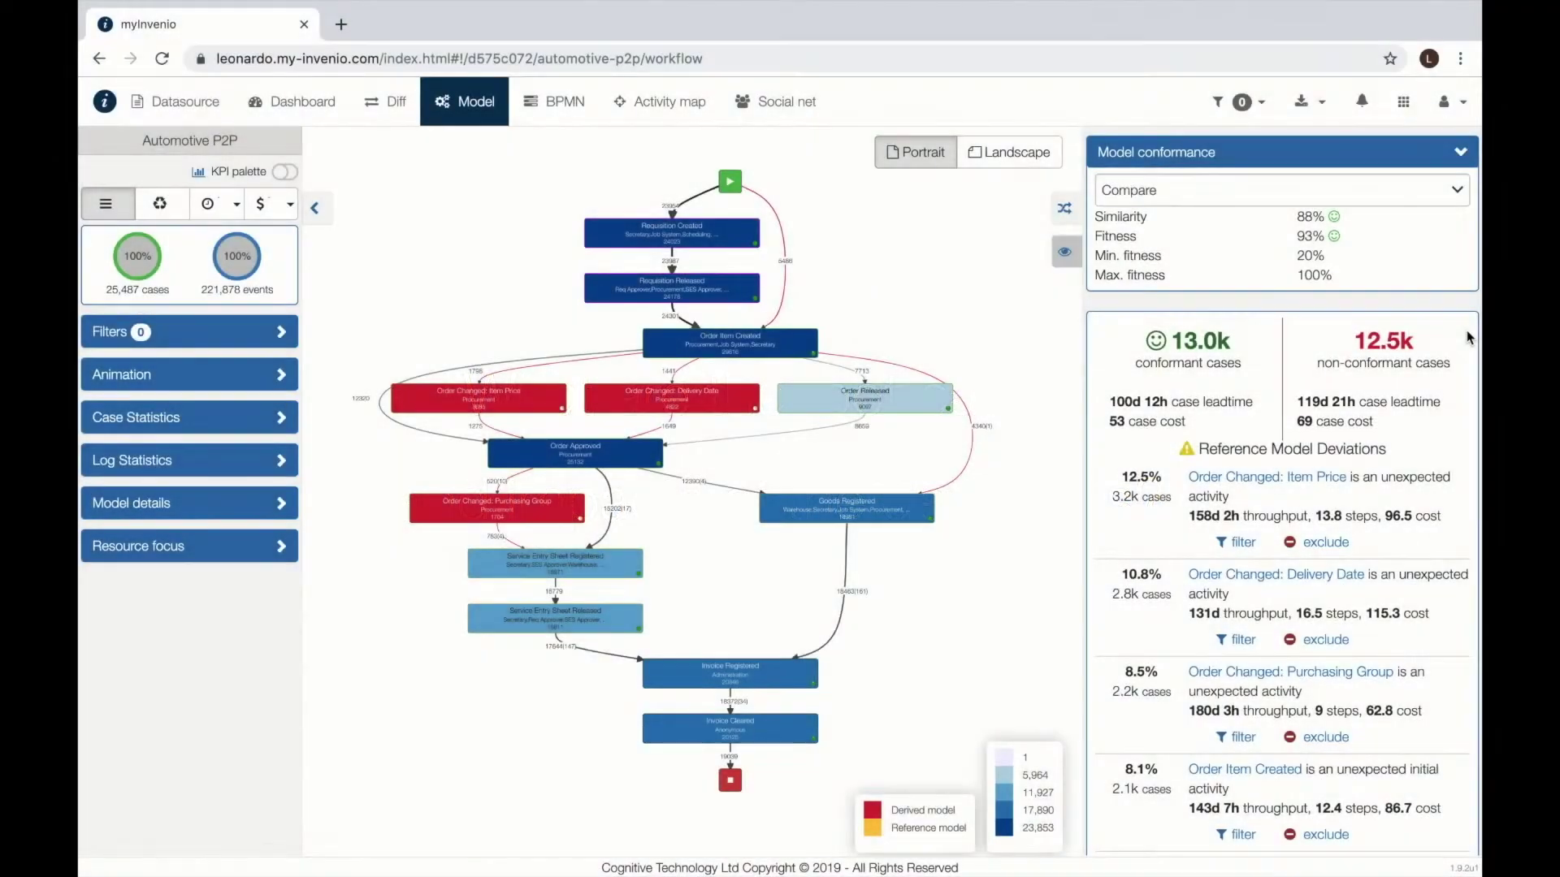
# Step: Open root-cause analysis for the Order Changed: Item Price deviation and highlight the department_class breakdown
pyautogui.scroll(5, 1469, 337)
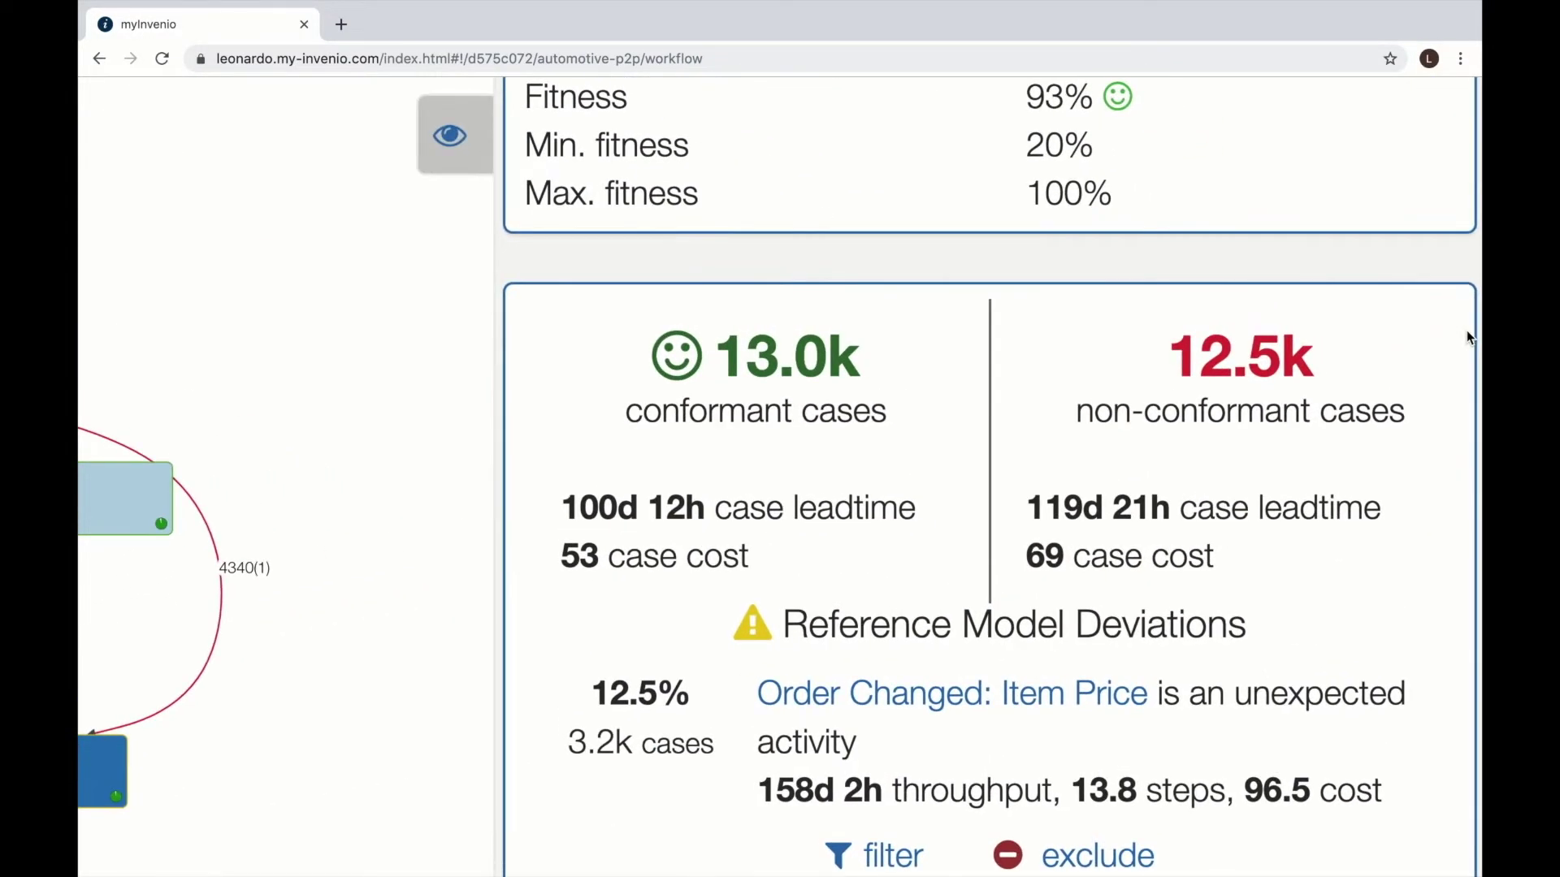
pyautogui.scroll(-4, 1325, 392)
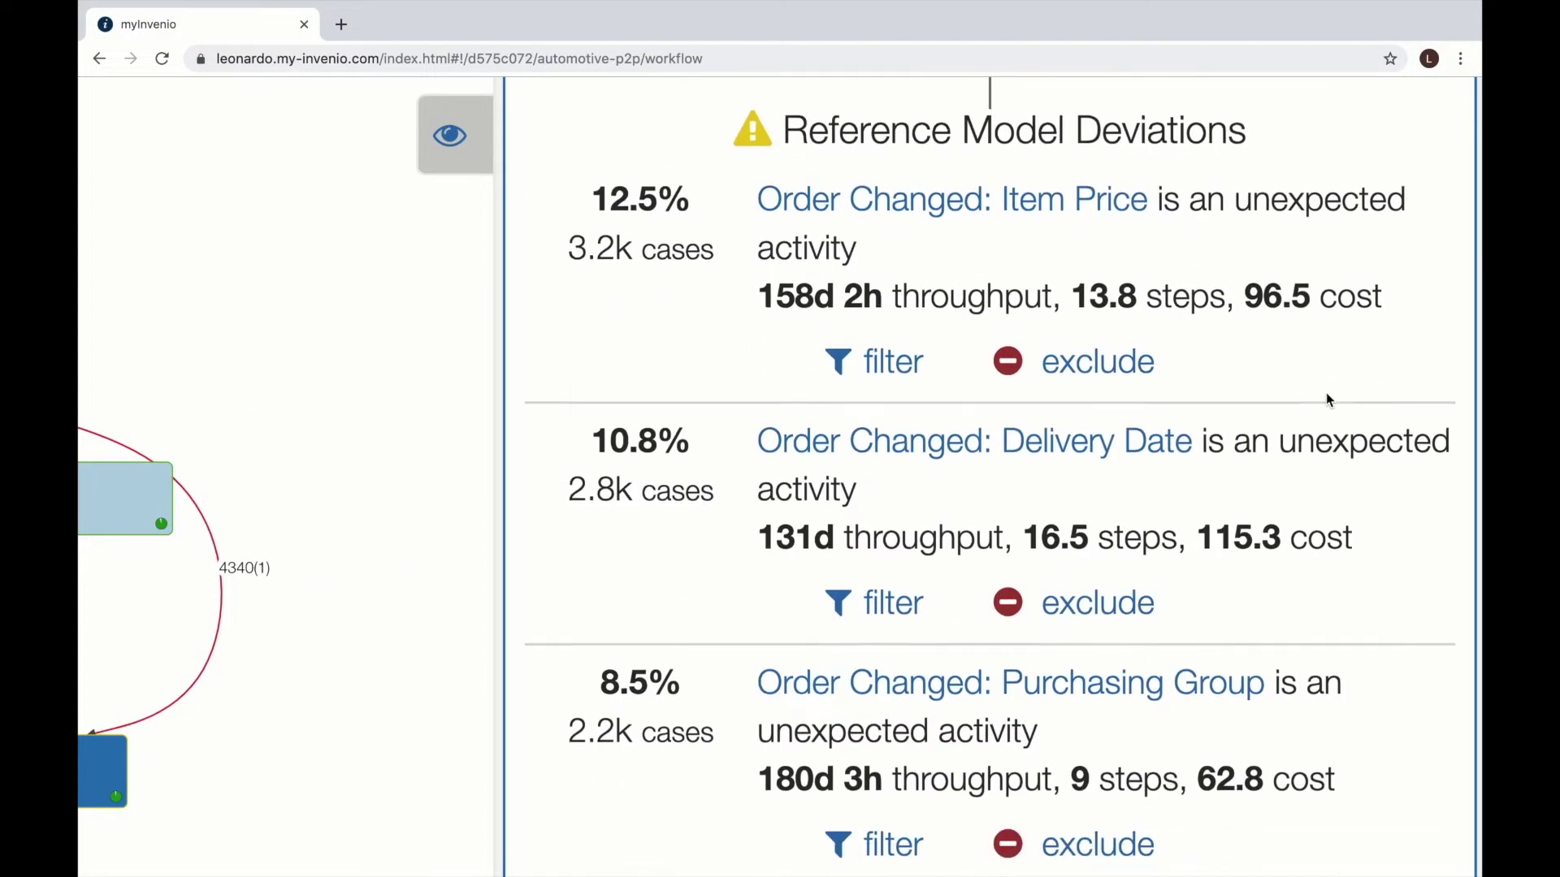
pyautogui.click(1078, 174)
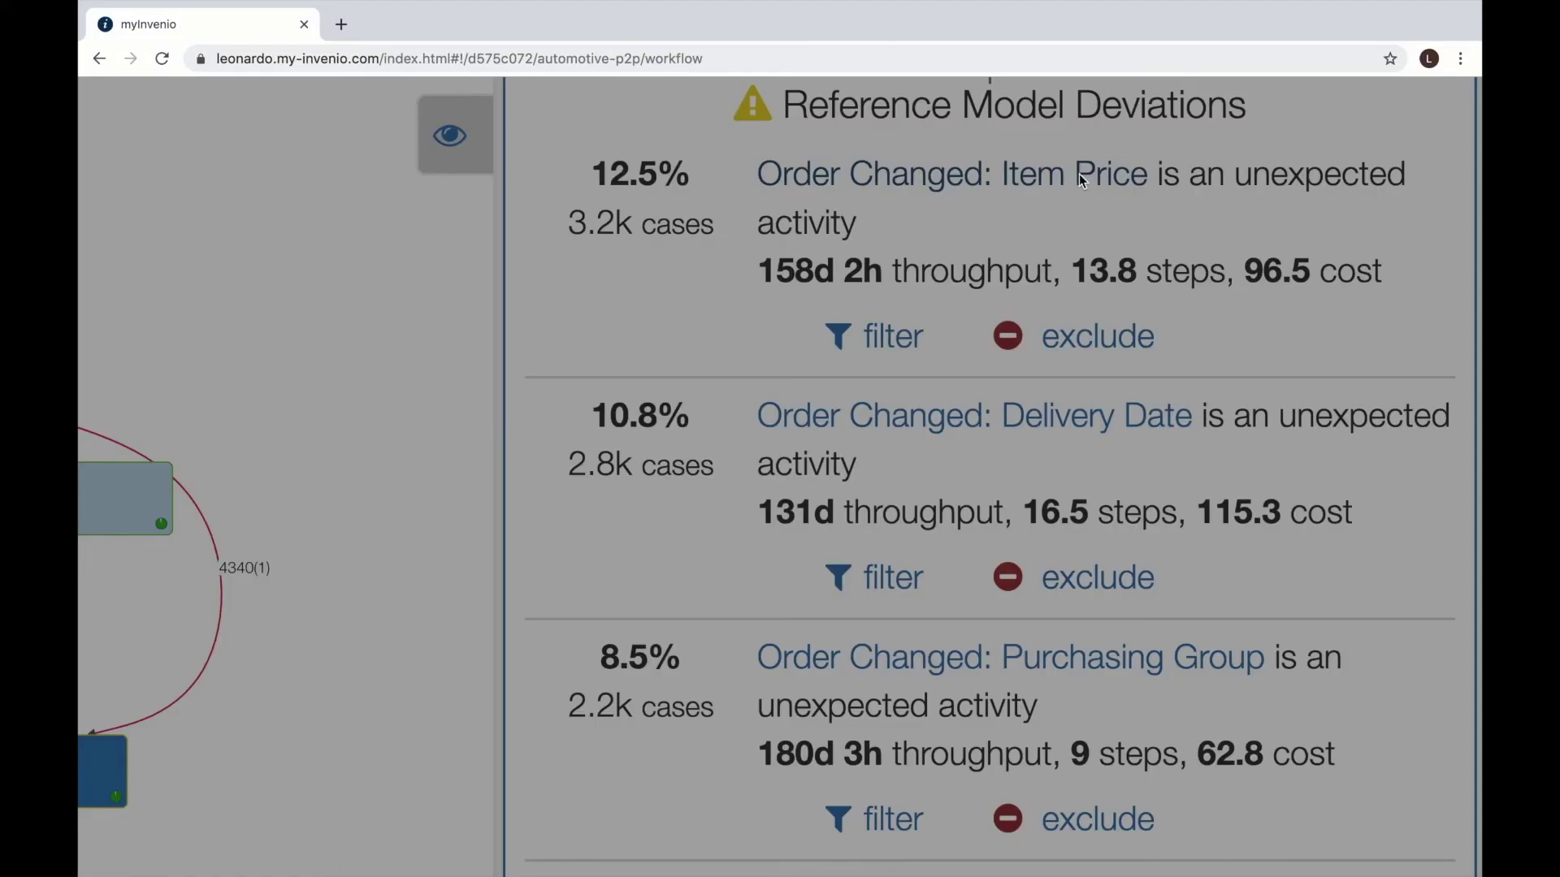
pyautogui.scroll(-3, 951, 403)
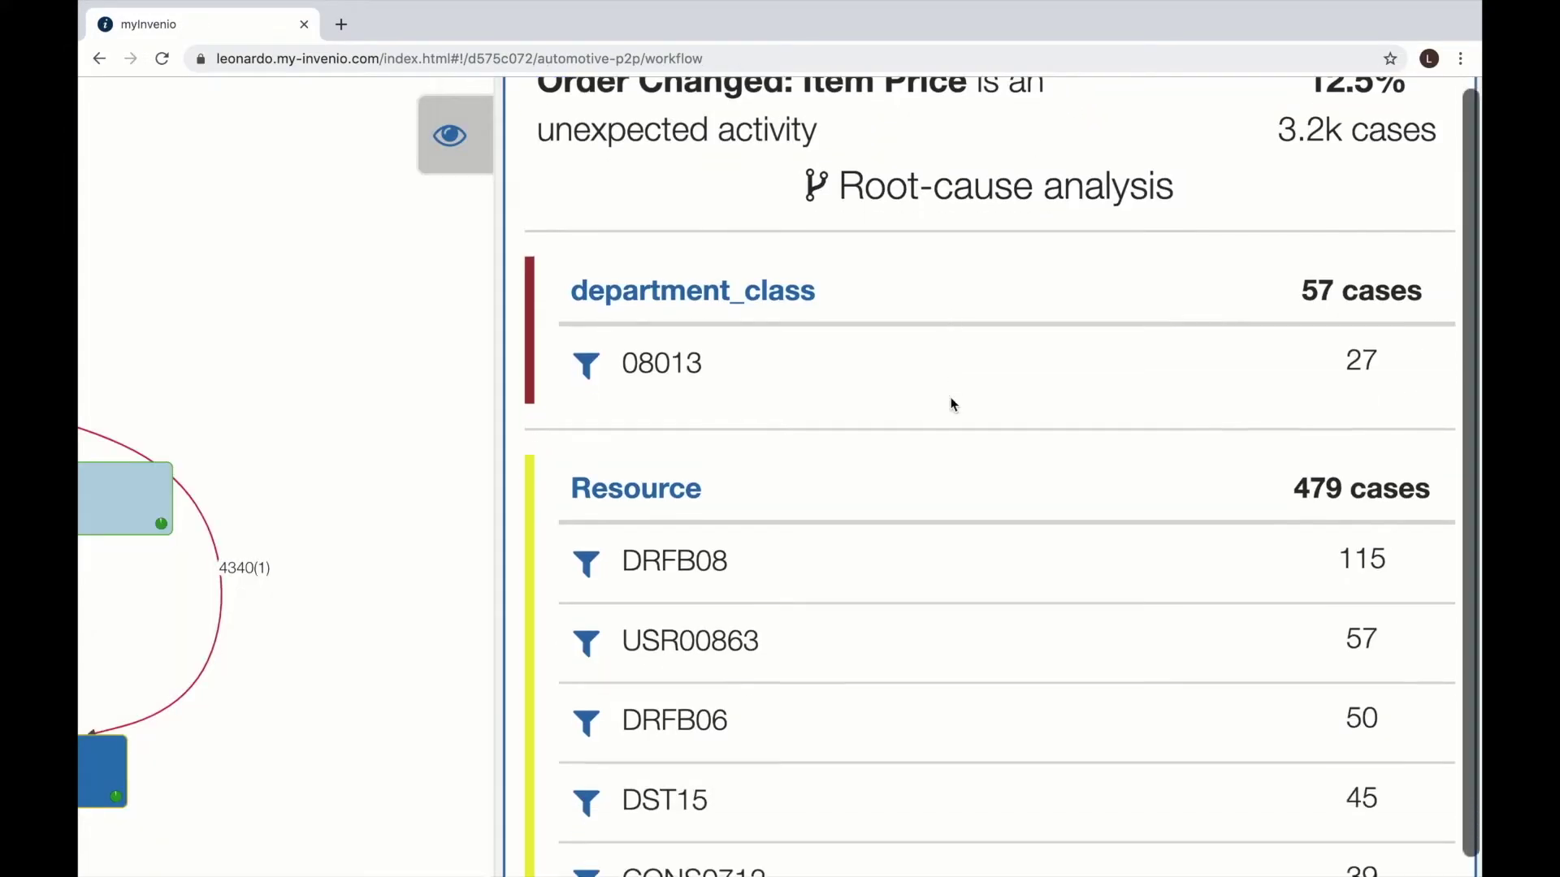
pyautogui.moveTo(830, 251); pyautogui.dragTo(574, 242)
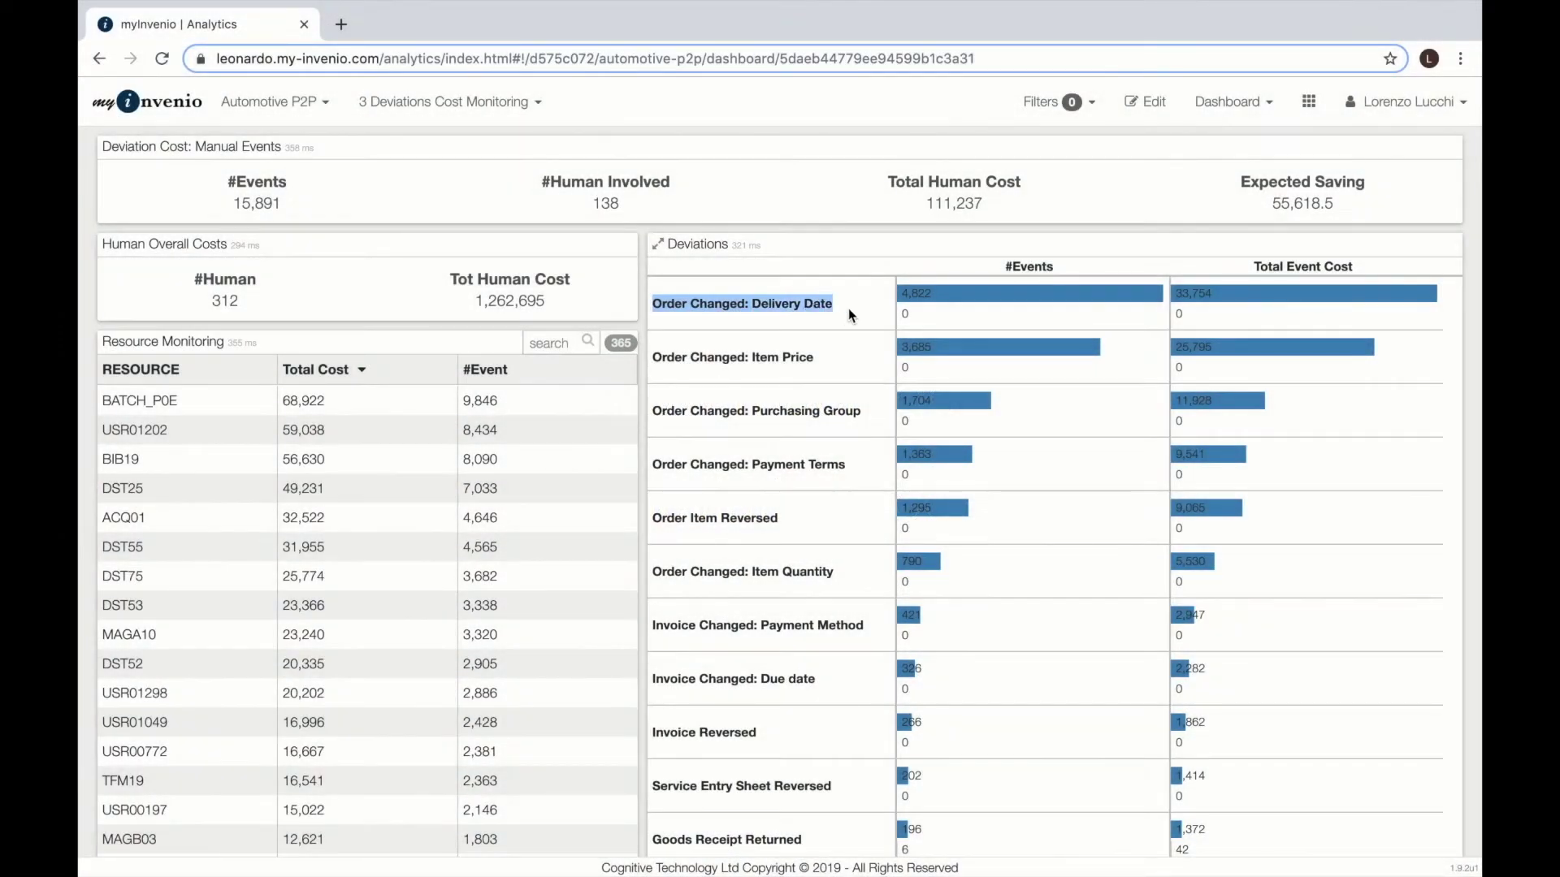
# Step: Highlight and then clear the Order Changed: Item Price label, and scroll the Resource Monitoring table
pyautogui.click(850, 318)
pyautogui.moveTo(816, 357); pyautogui.dragTo(659, 362)
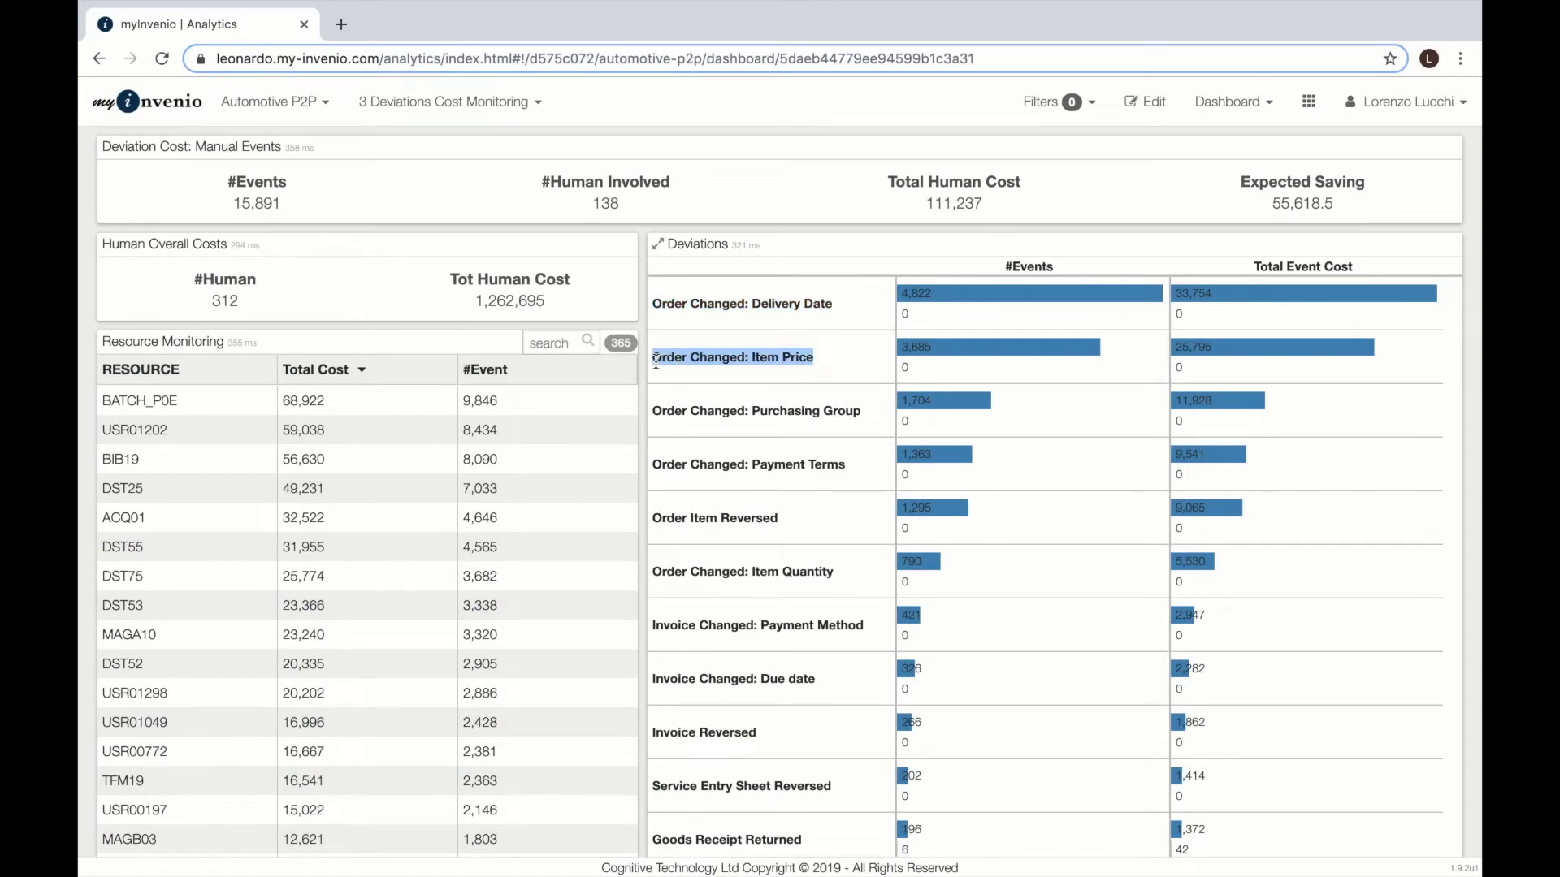
pyautogui.click(656, 362)
pyautogui.scroll(-2, 548, 424)
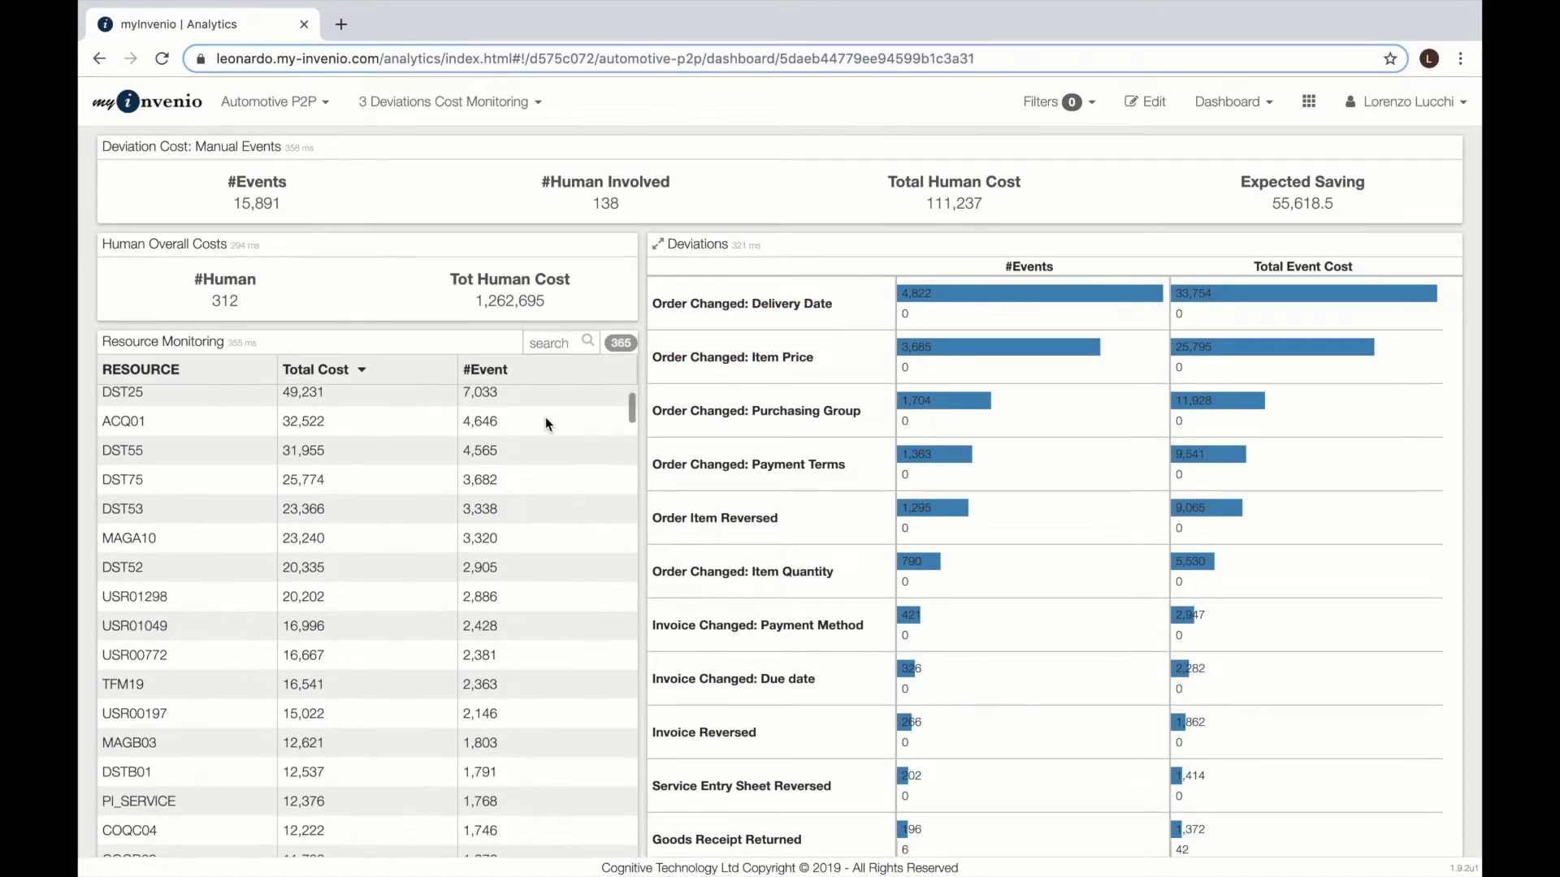
pyautogui.scroll(2, 549, 424)
pyautogui.scroll(5, 1417, 203)
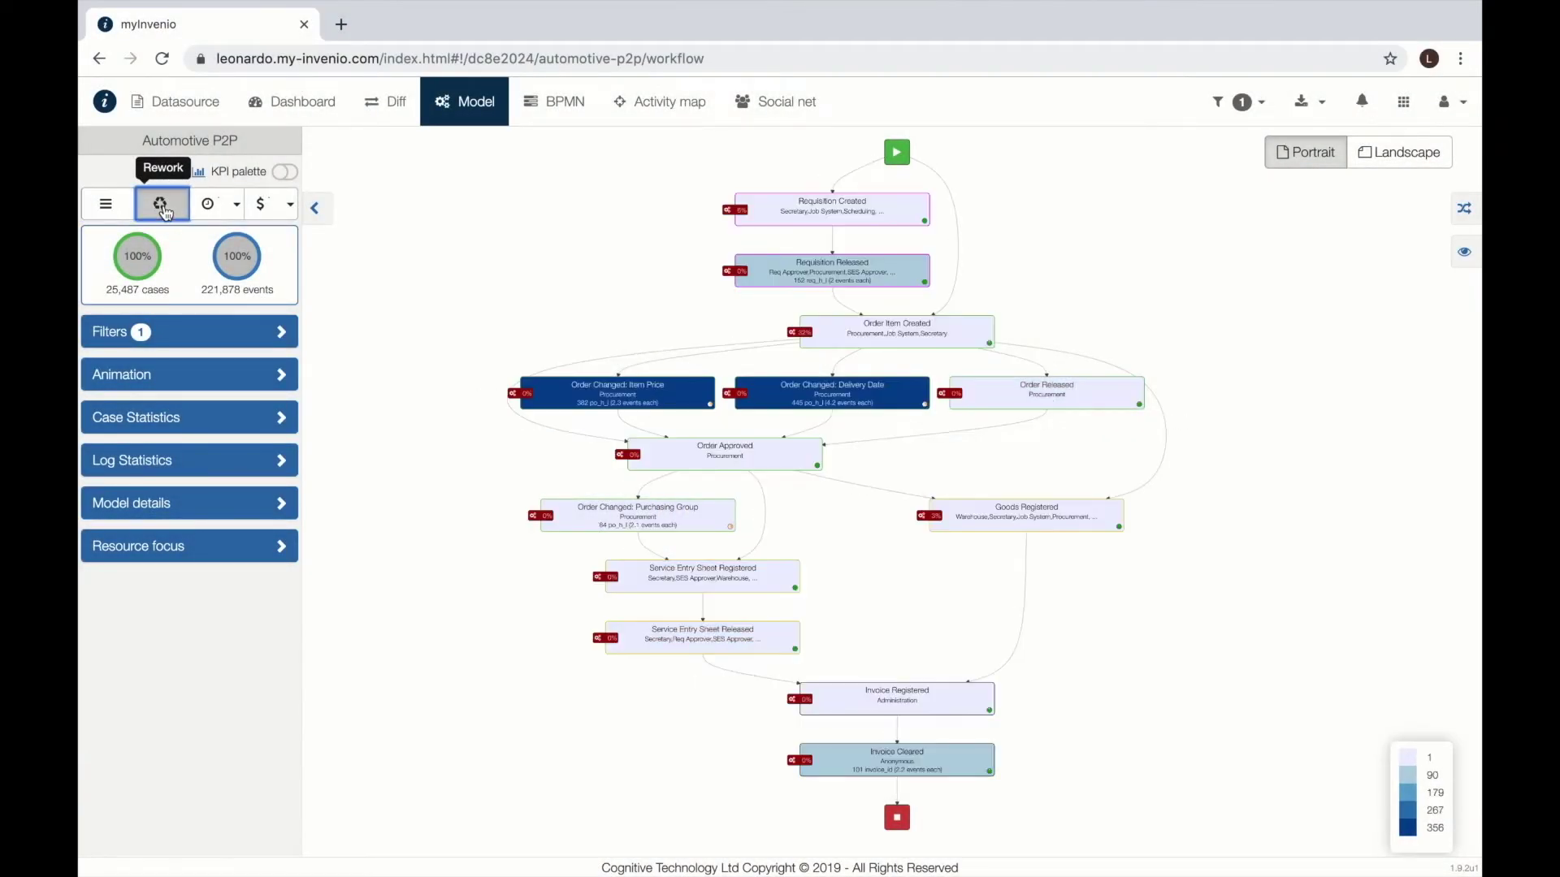
# Step: Zoom into the map showing rework percentages, with Order Item Created at 32%
pyautogui.scroll(5, 722, 409)
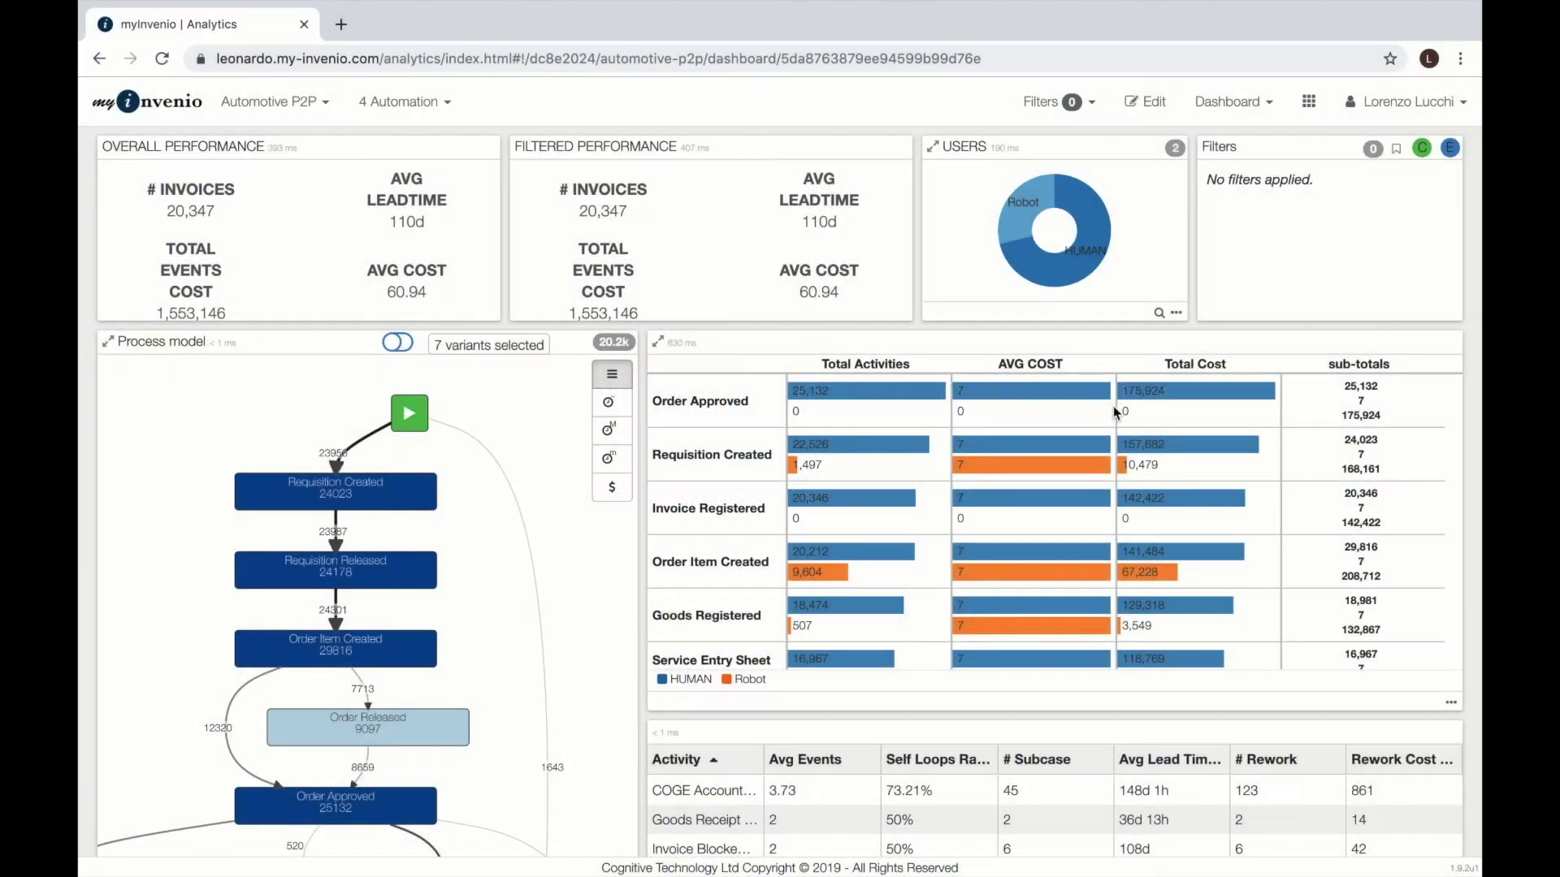
# Step: Select the Invoice Registered row in the Automation activity table, then clear the selection
pyautogui.scroll(5, 1113, 406)
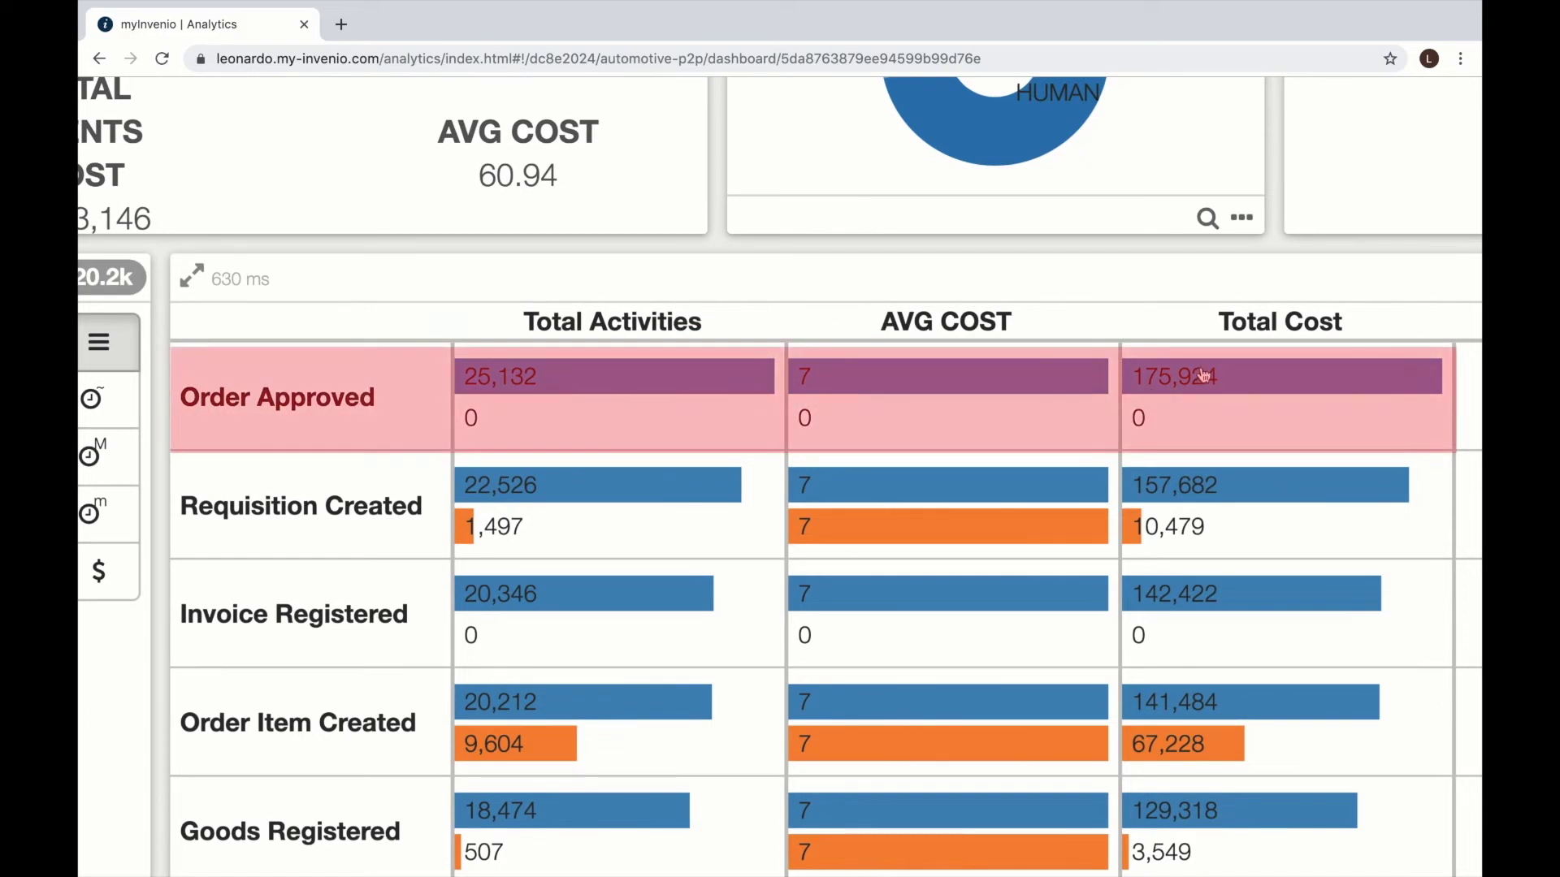
pyautogui.click(1367, 598)
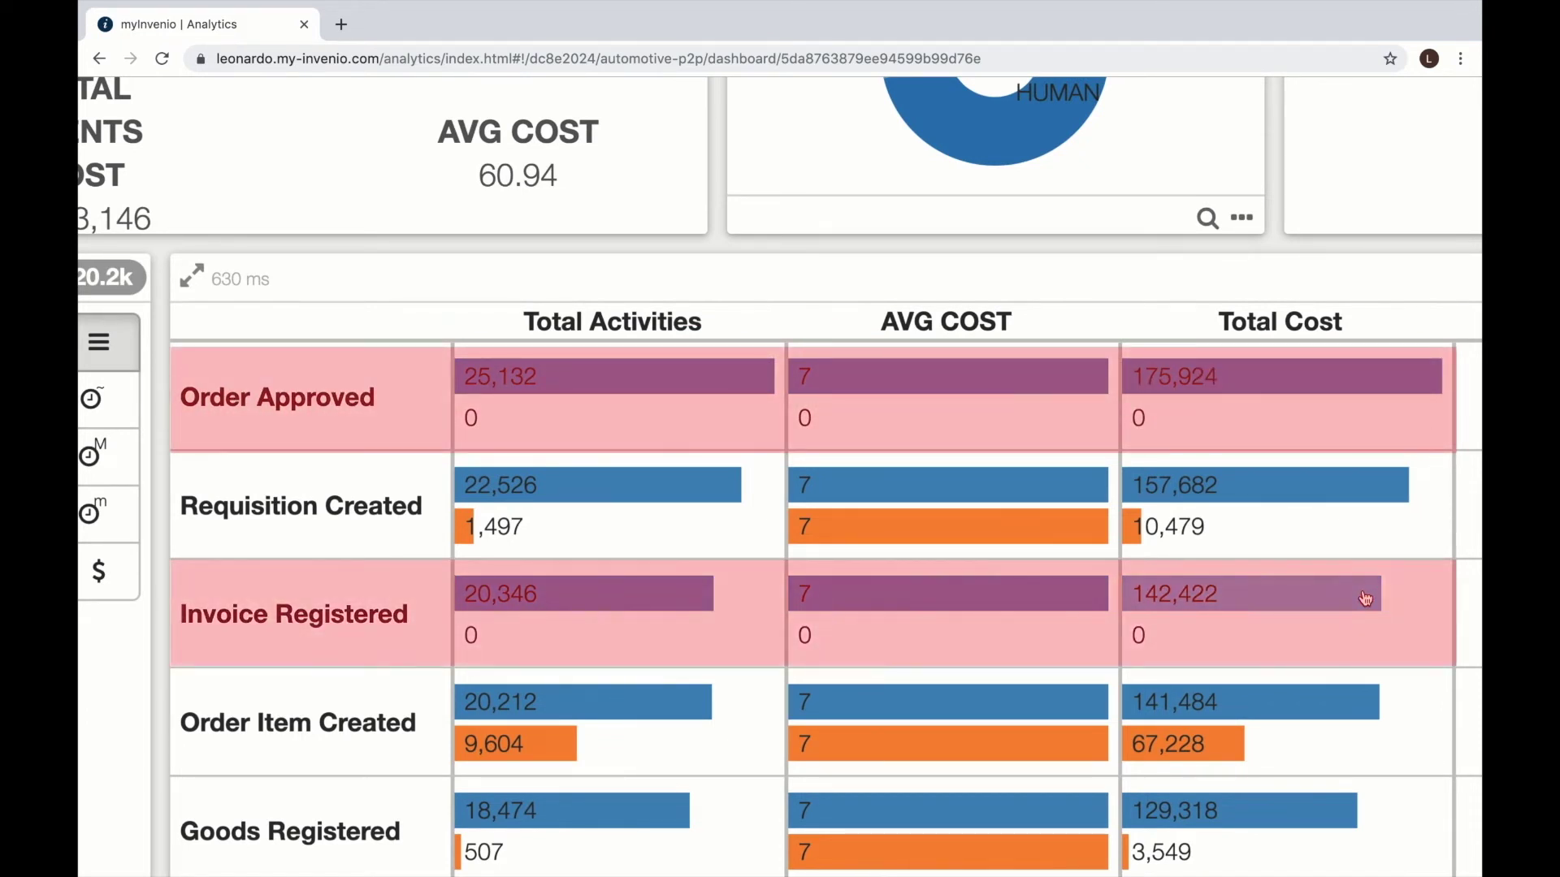
pyautogui.click(1421, 583)
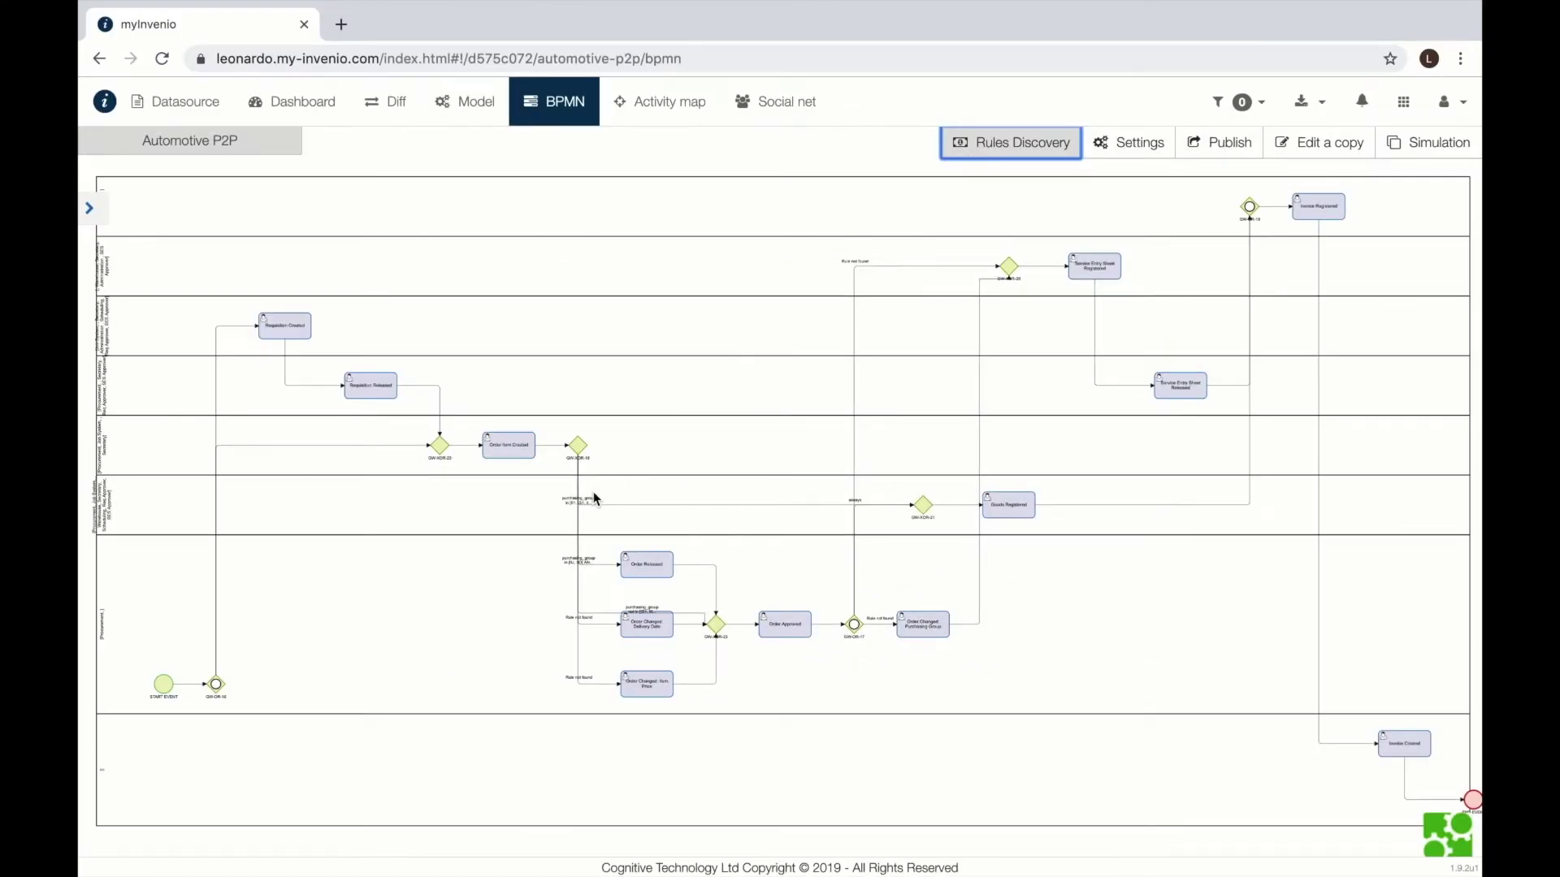
# Step: Review the Order Item Created → Goods Registered rule, then create simulation scenario 'Automation' under process 'P2P'
pyautogui.scroll(5, 589, 500)
pyautogui.click(585, 500)
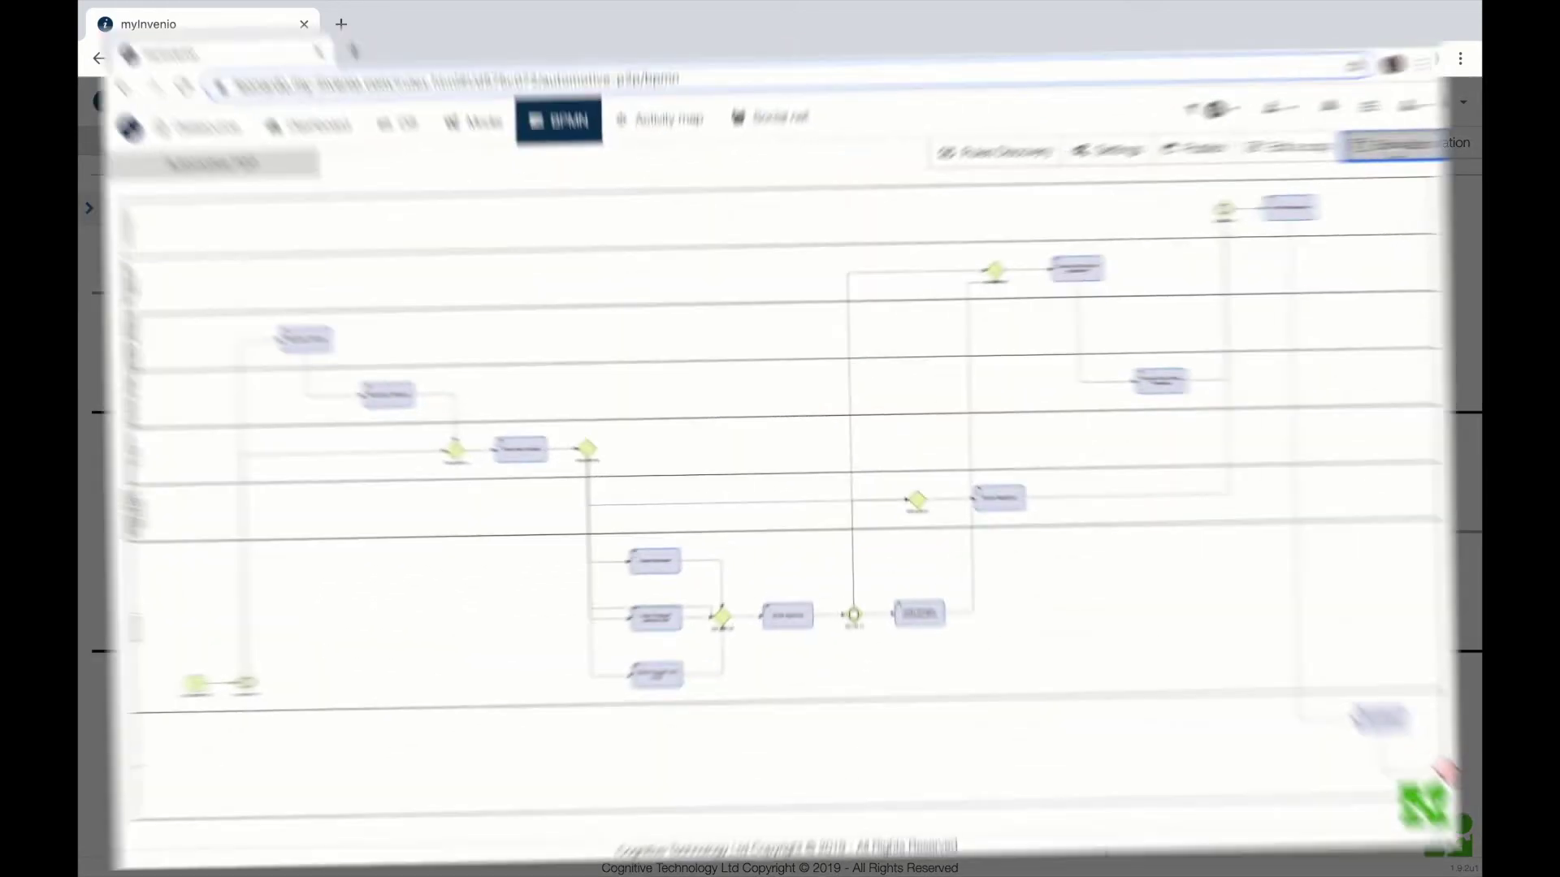
pyautogui.click(1431, 143)
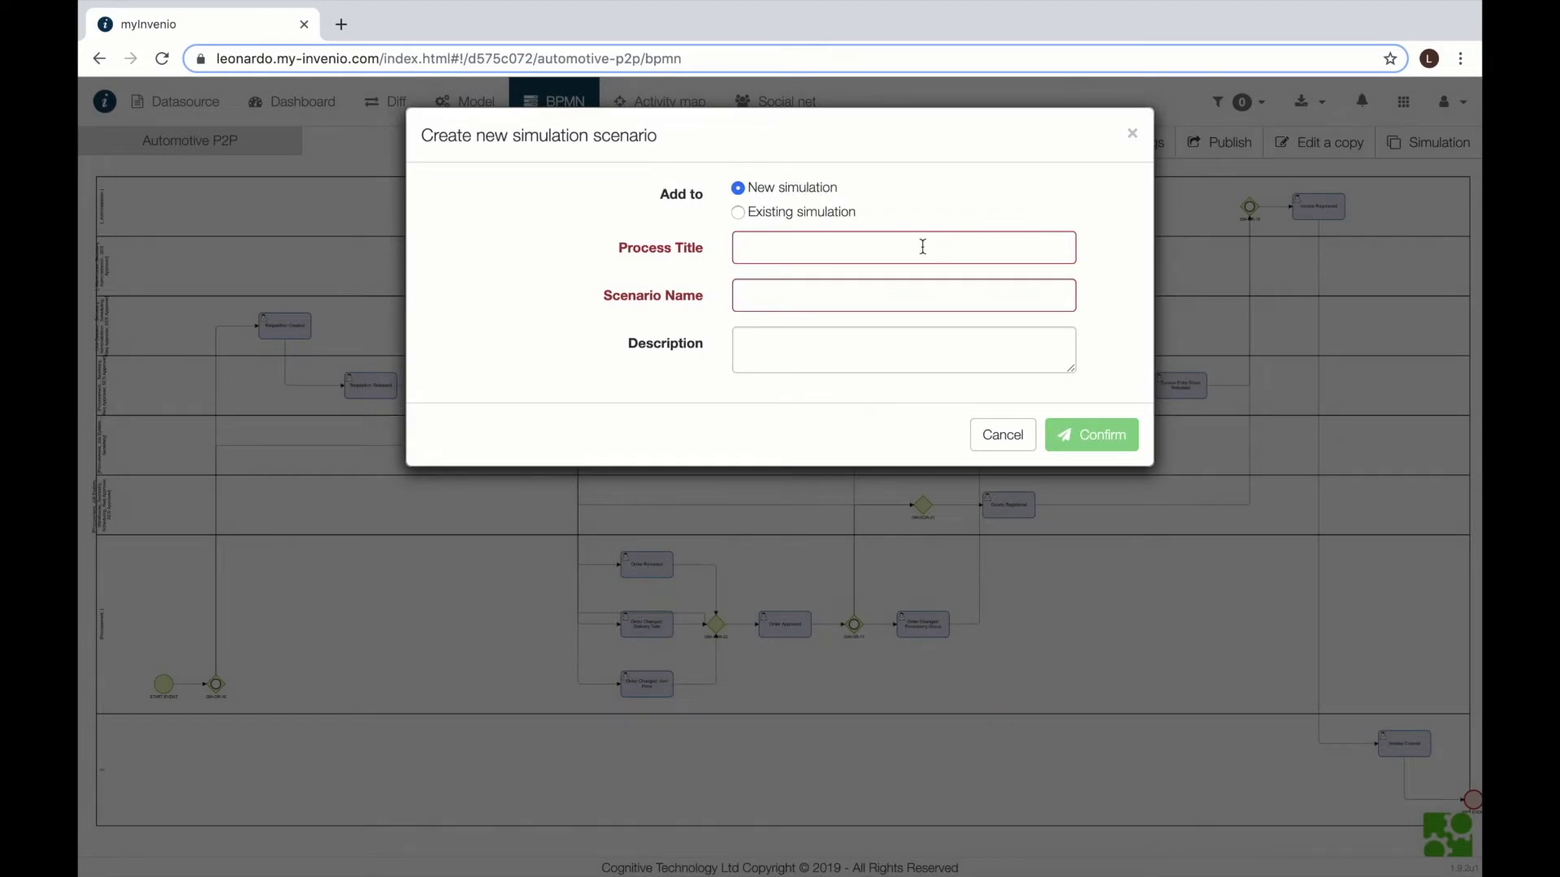
pyautogui.click(923, 247)
pyautogui.write('P2P')
pyautogui.click(887, 292)
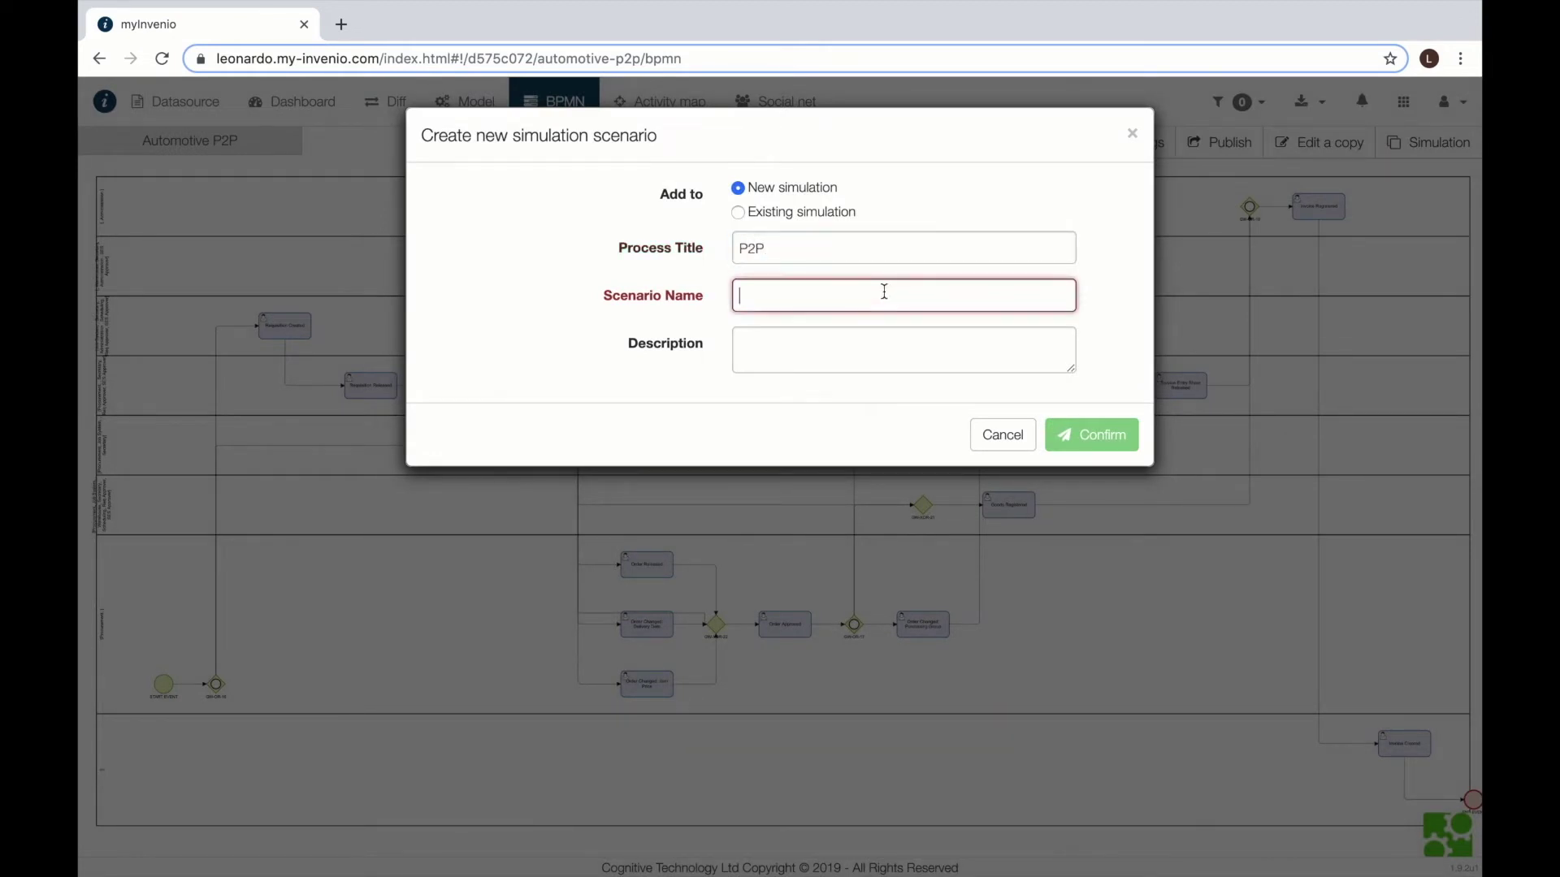
pyautogui.write('Automation')
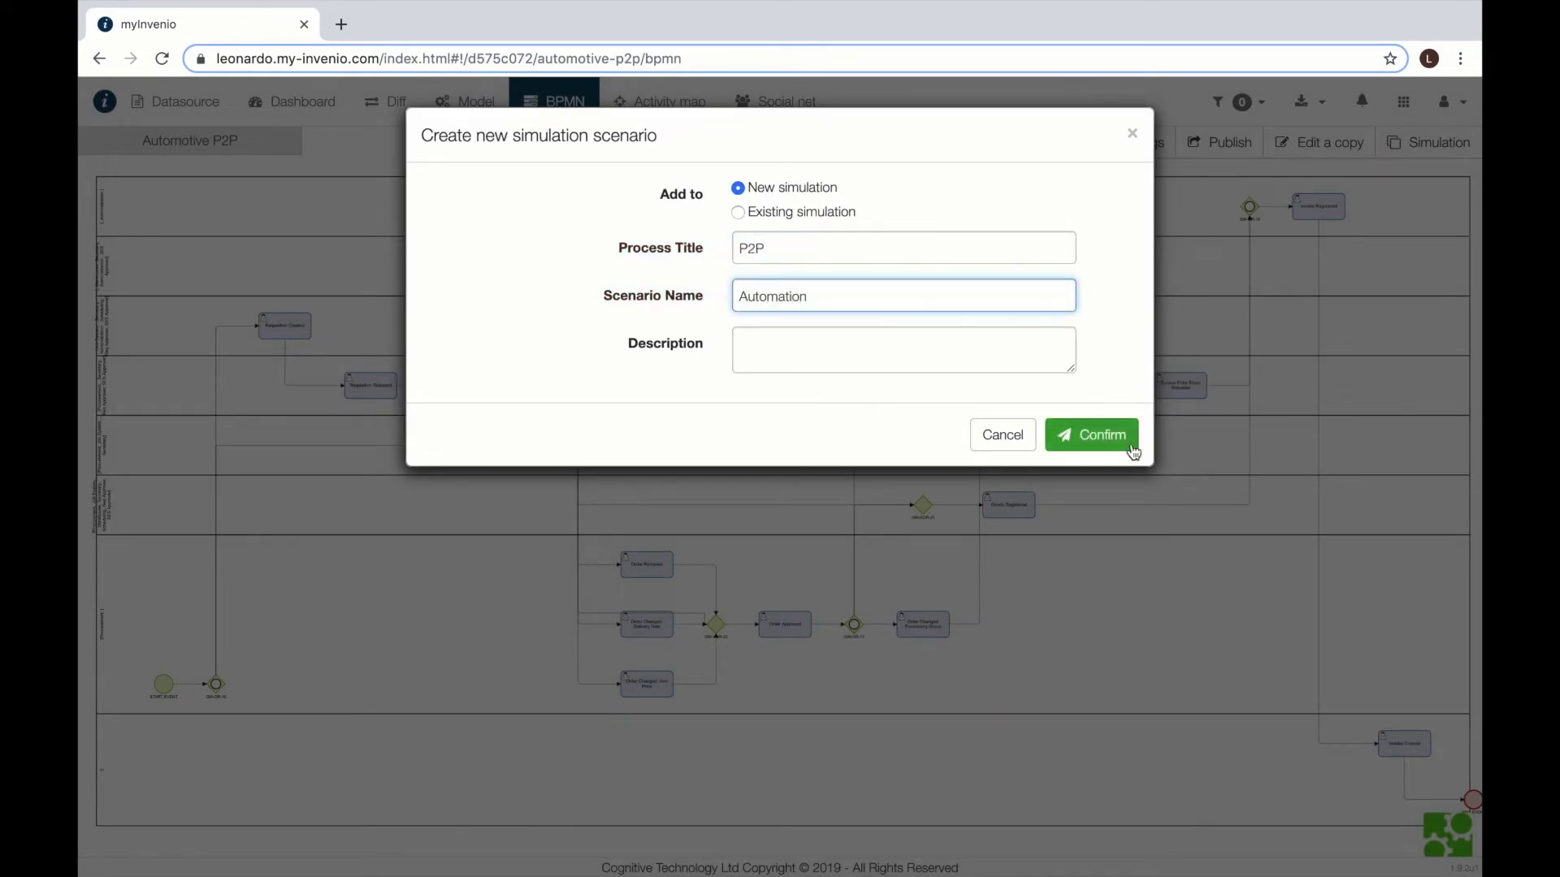
pyautogui.click(1132, 446)
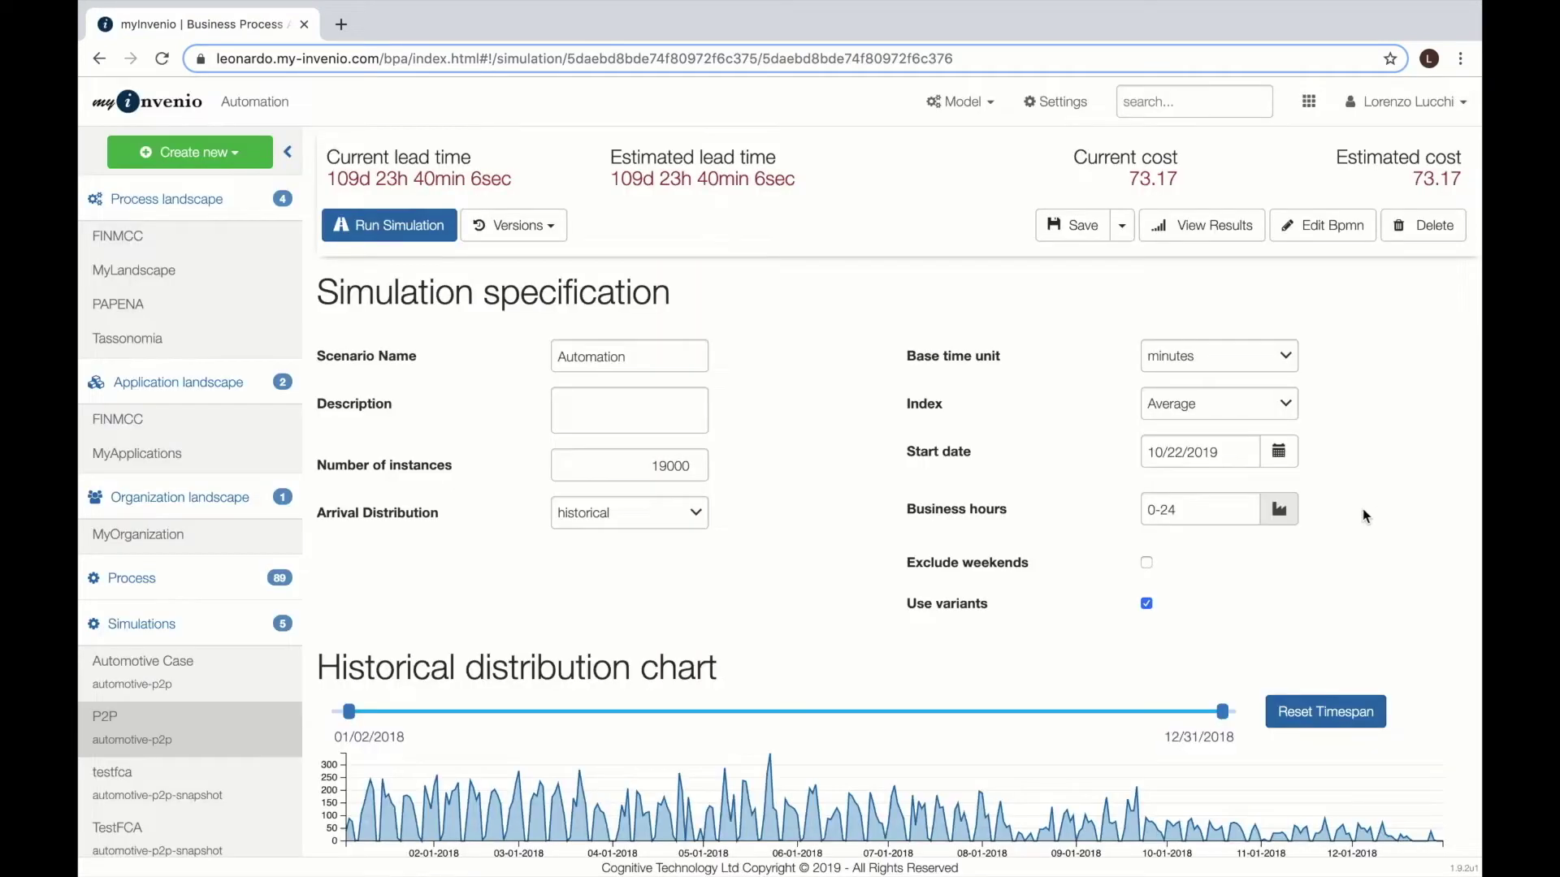
# Step: Set the scenario's business hours to 8-18 and exclude weekends
pyautogui.click(1223, 509)
pyautogui.tripleClick(1223, 509)
pyautogui.write('8-18')
pyautogui.click(1146, 562)
pyautogui.scroll(-20, 1404, 608)
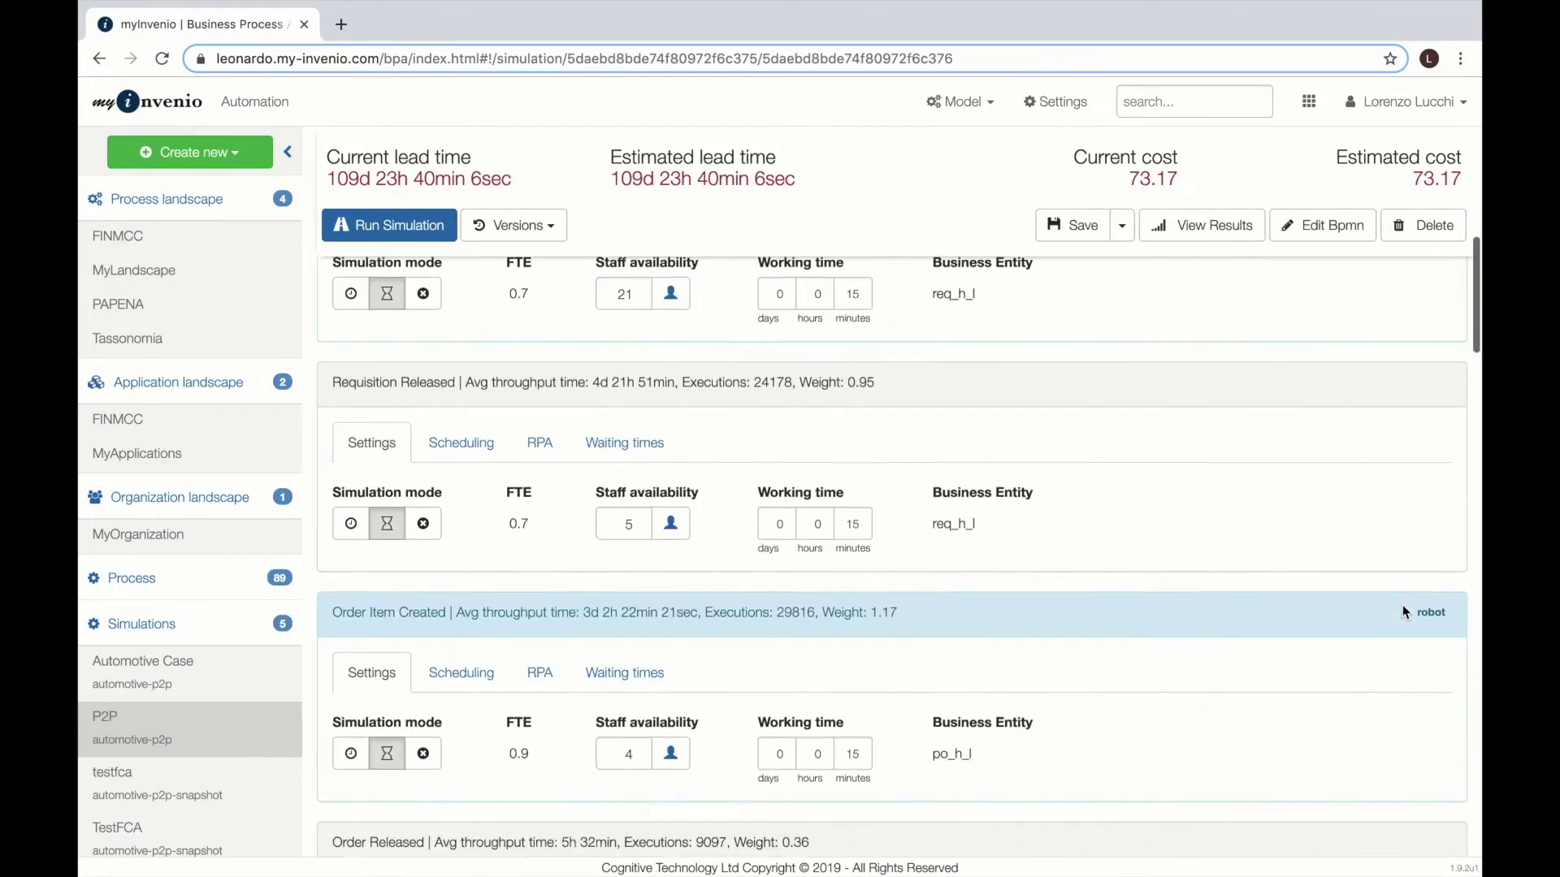
pyautogui.scroll(-1, 1402, 604)
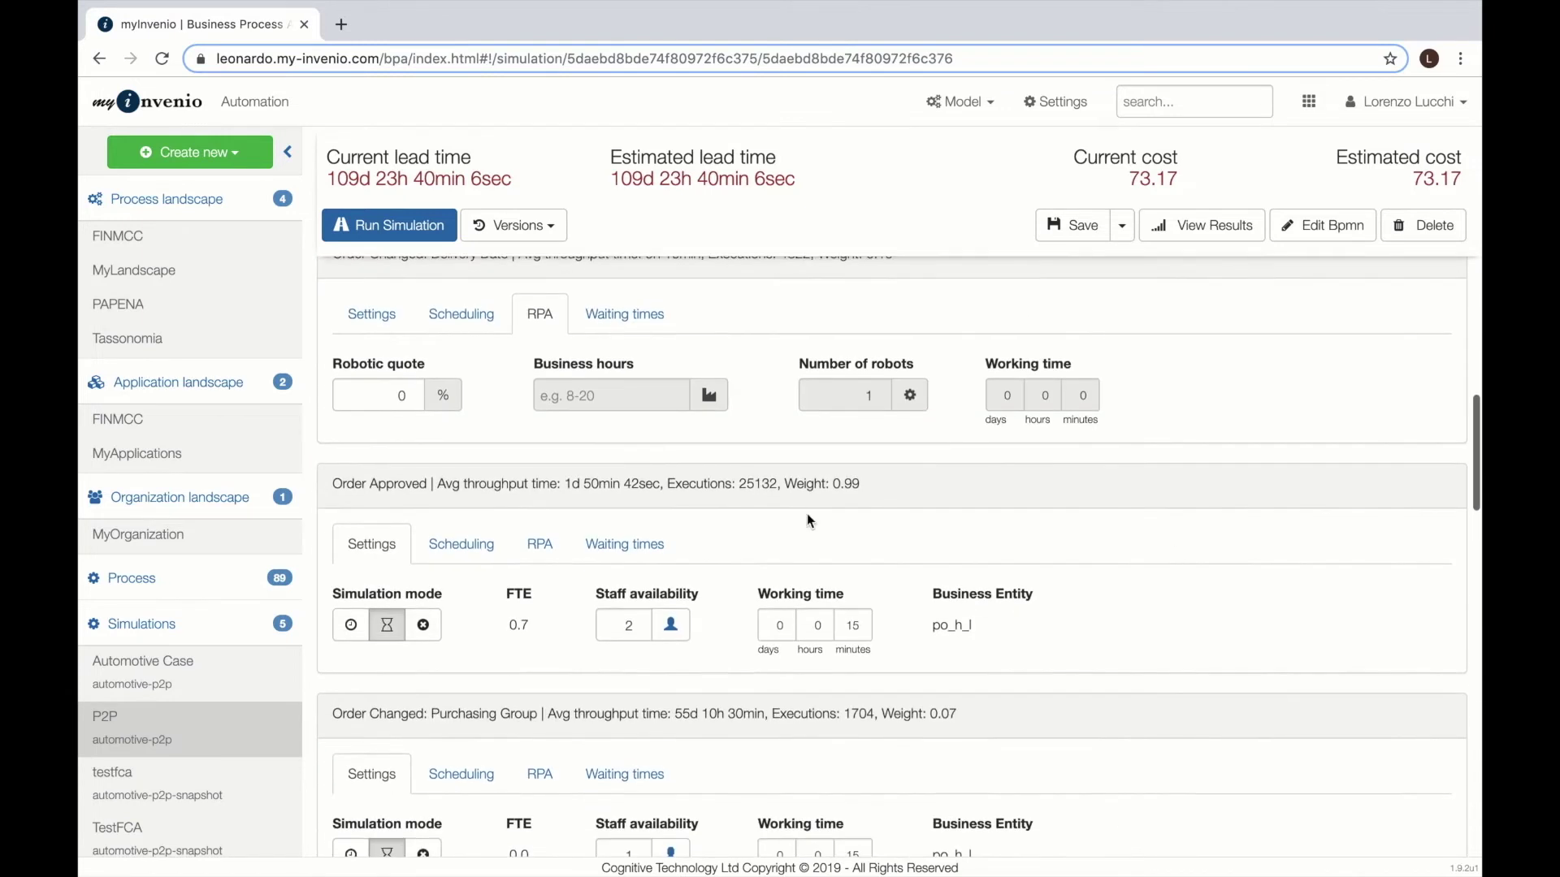
# Step: Give Order Approved a 60% robotic quote with robot business hours 8-20
pyautogui.click(539, 543)
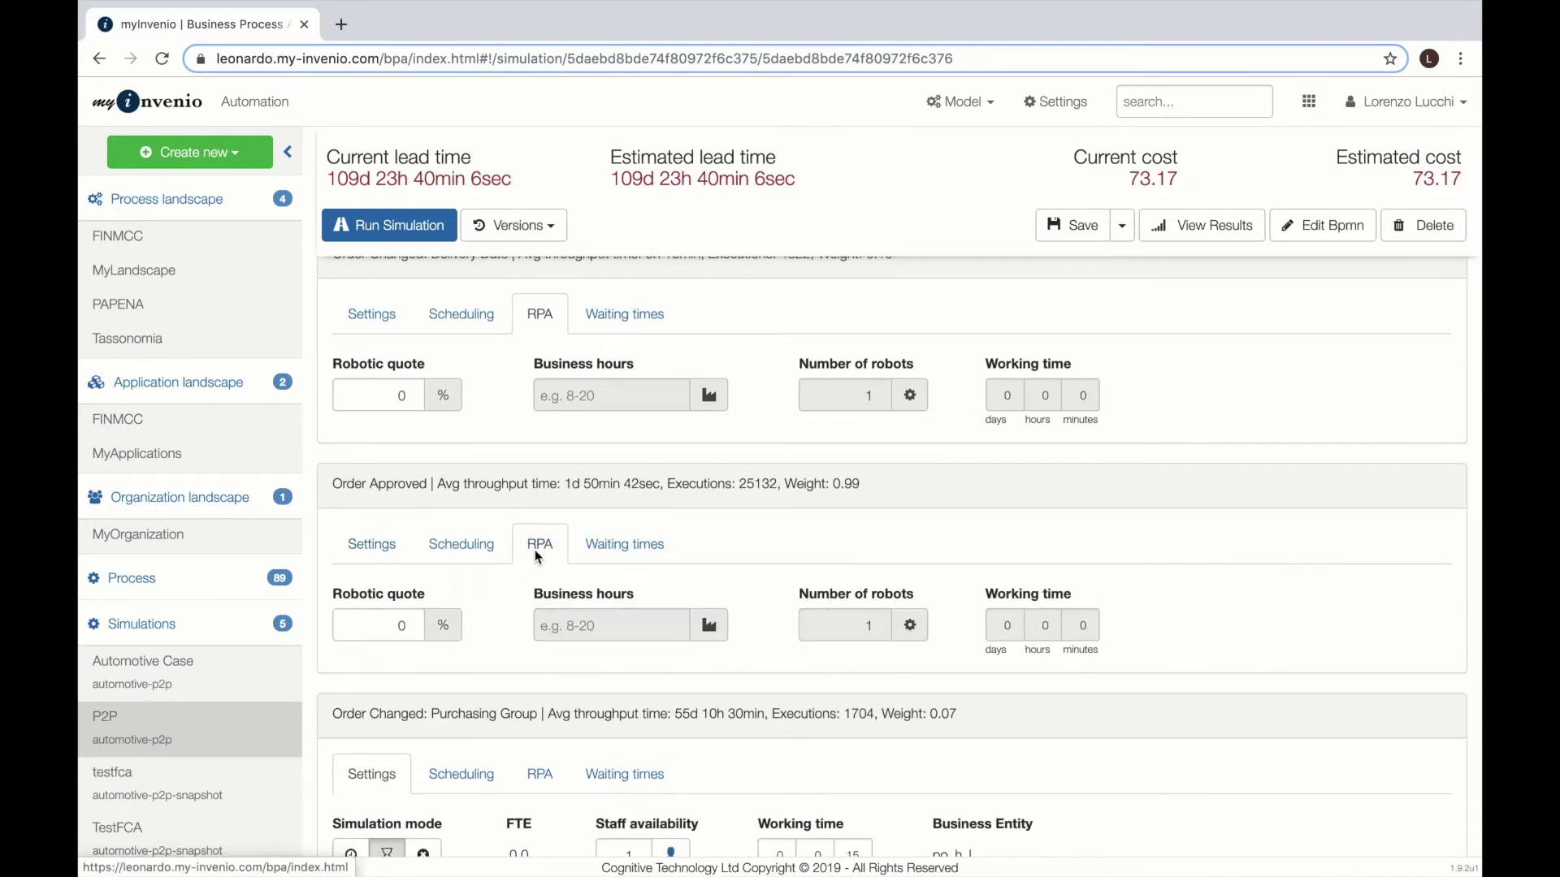
pyautogui.click(395, 624)
pyautogui.write('60')
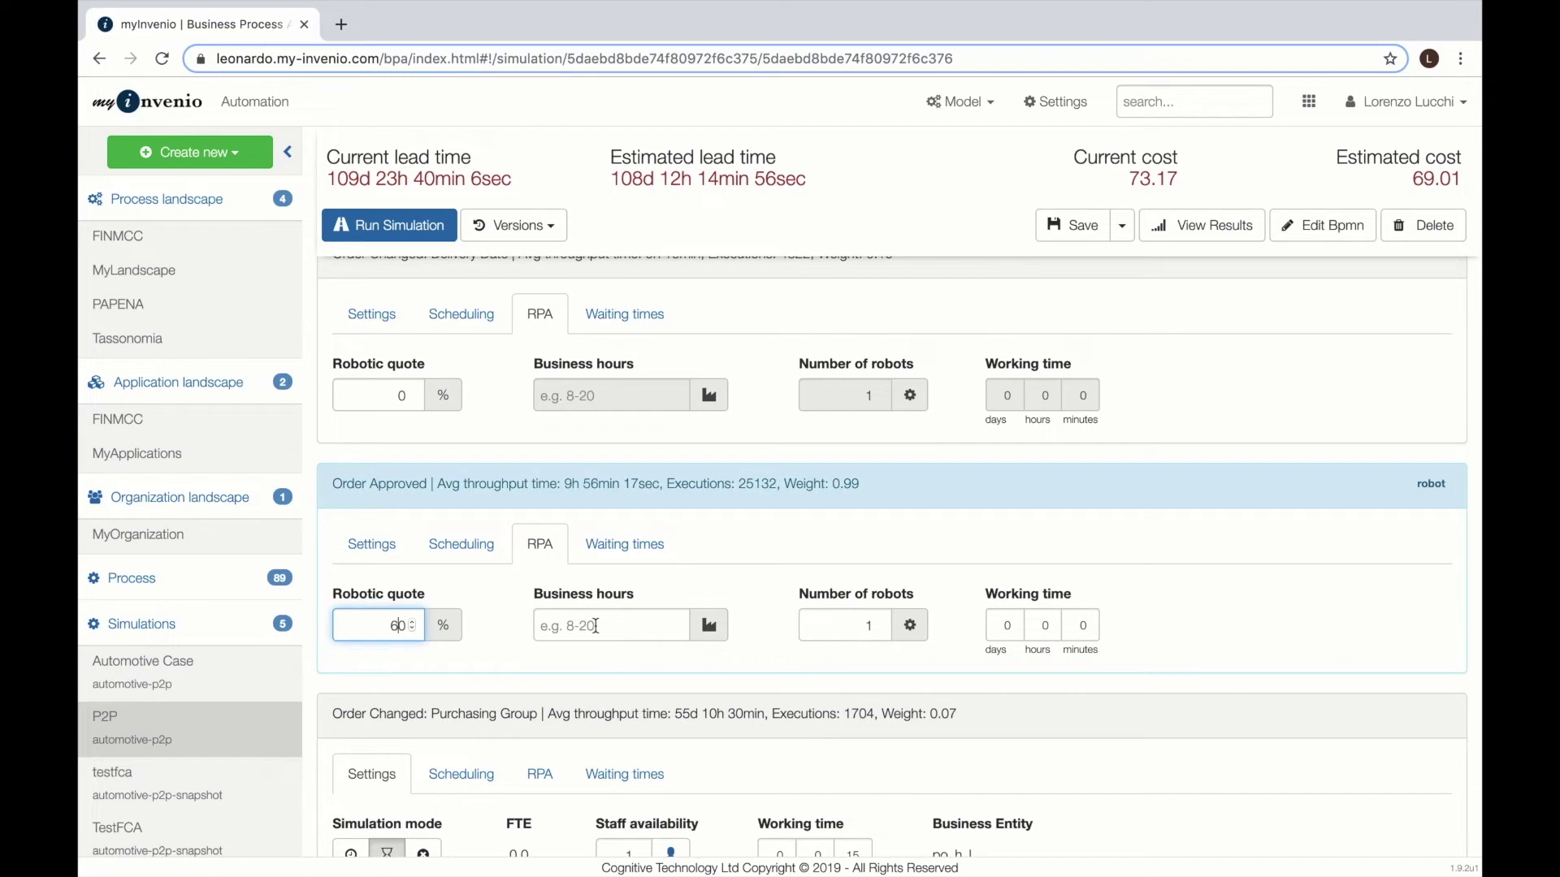
pyautogui.click(577, 625)
pyautogui.write('8-20')
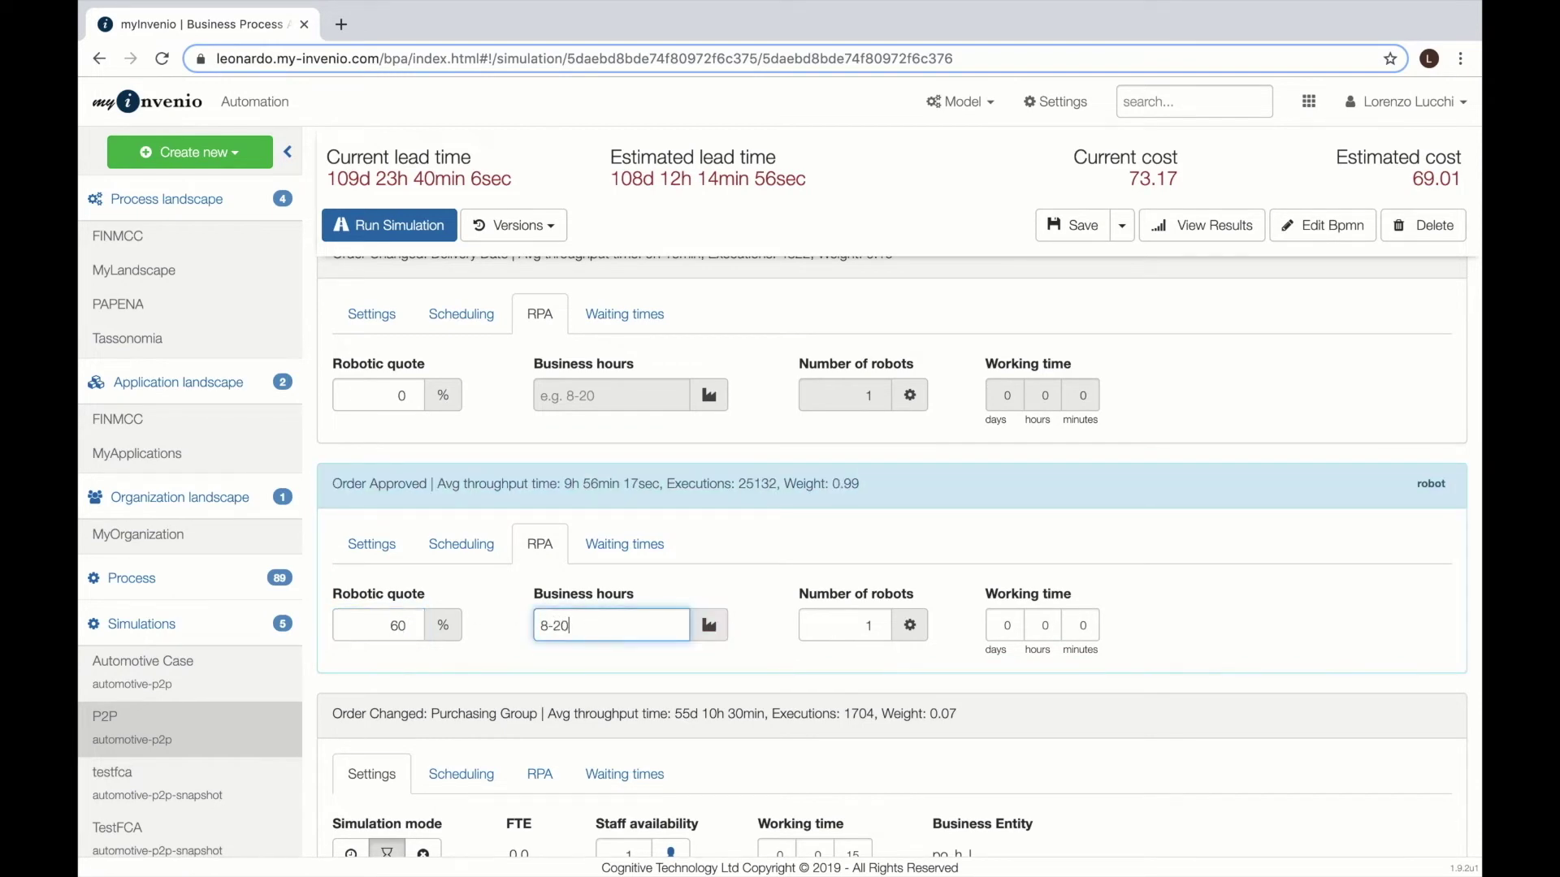
pyautogui.click(1096, 630)
pyautogui.scroll(-7, 1182, 625)
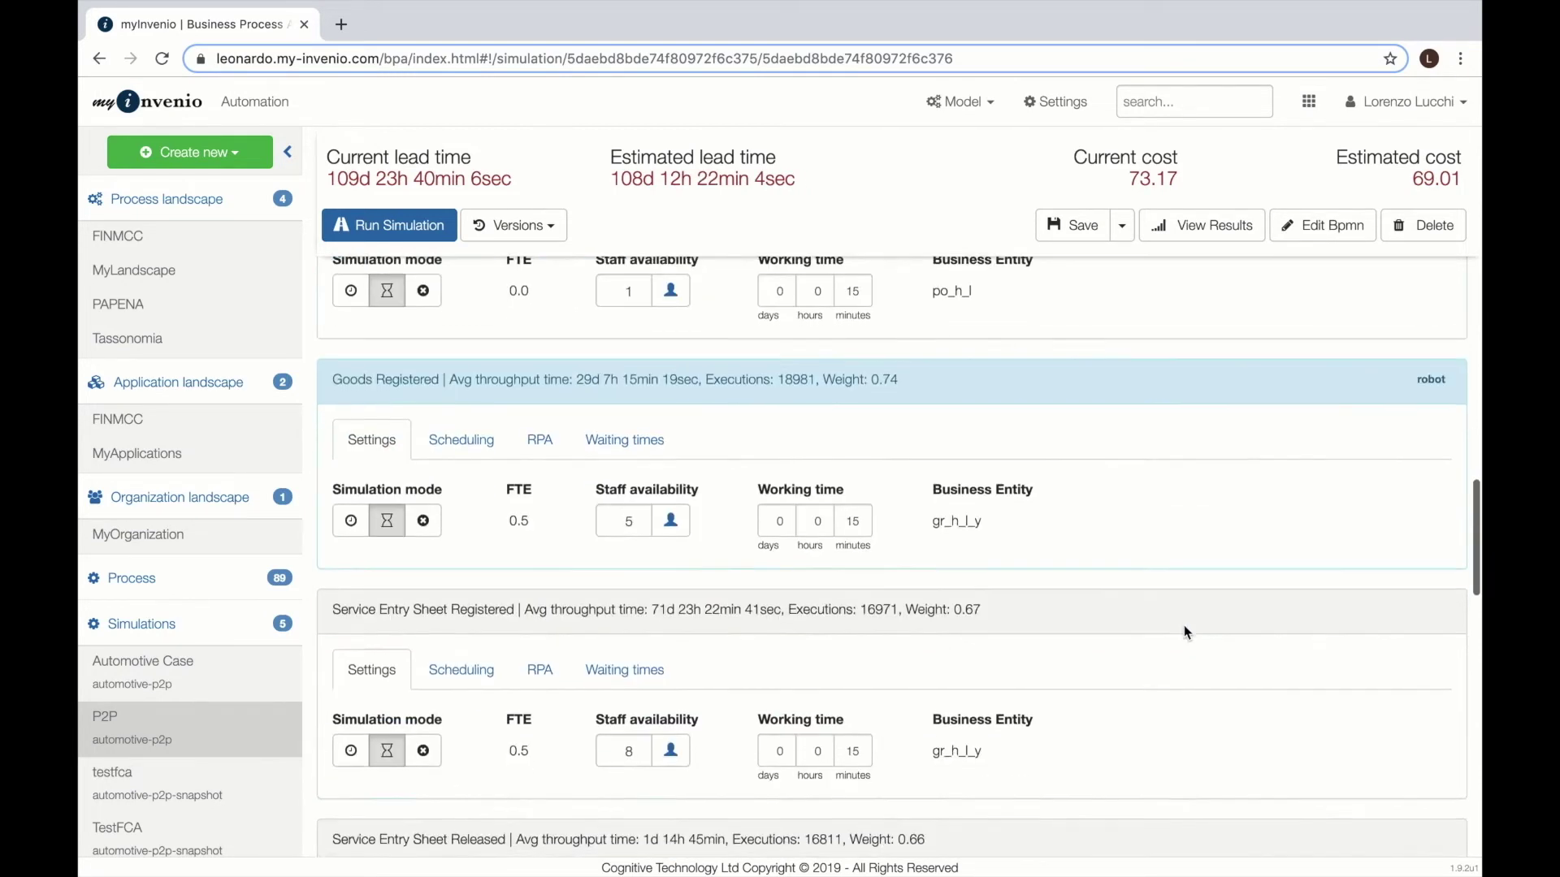
pyautogui.scroll(-7, 1183, 632)
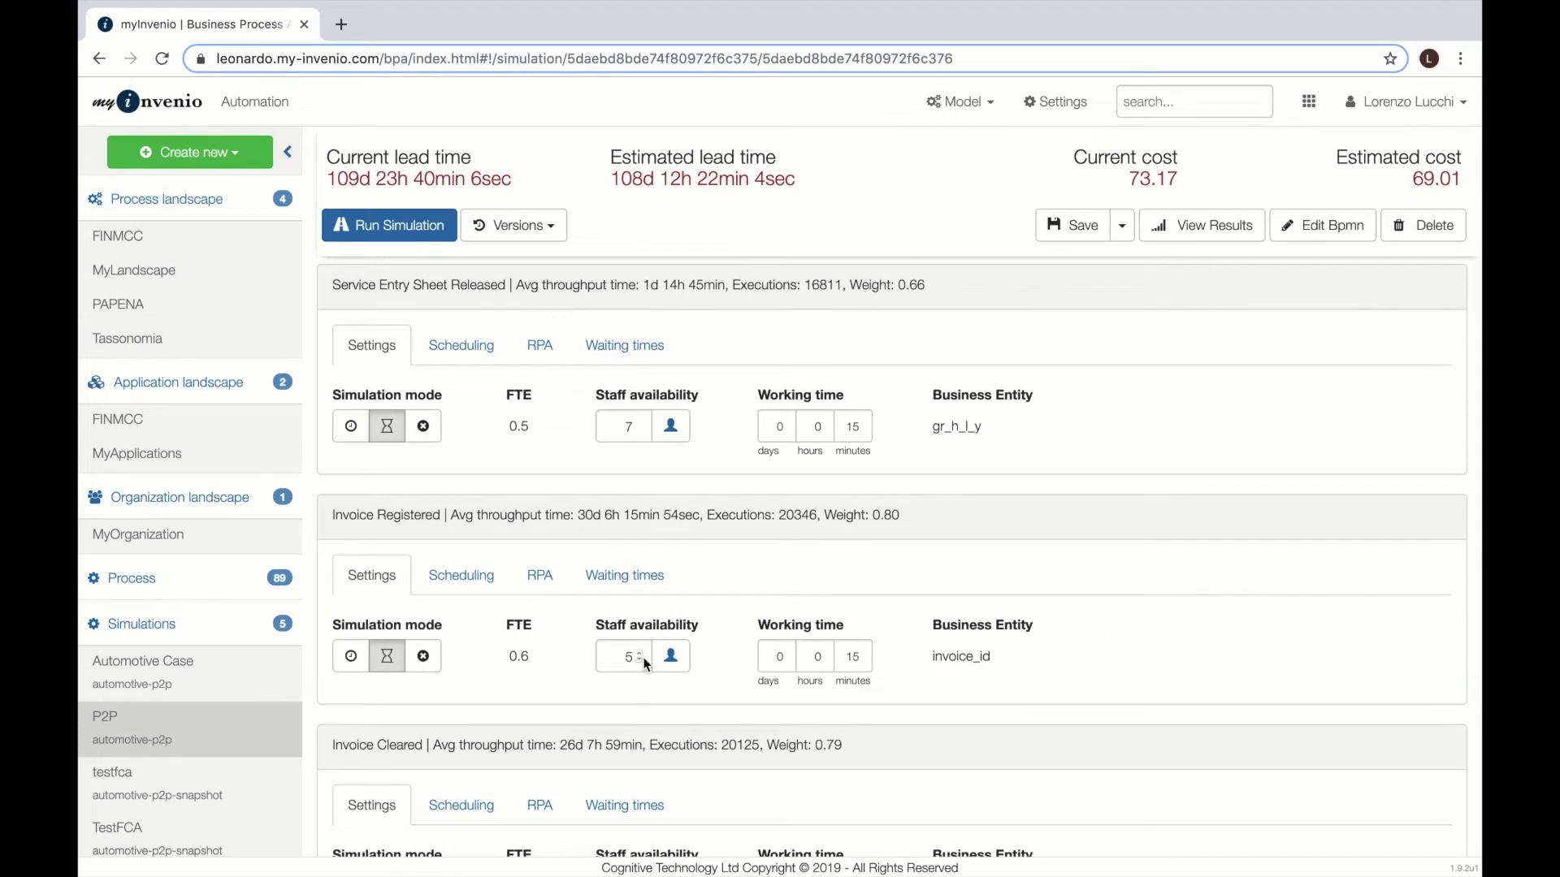
# Step: Give Invoice Registered a 70% robotic quote, robot hours 8-20 and 15-minute robot working time
pyautogui.click(536, 575)
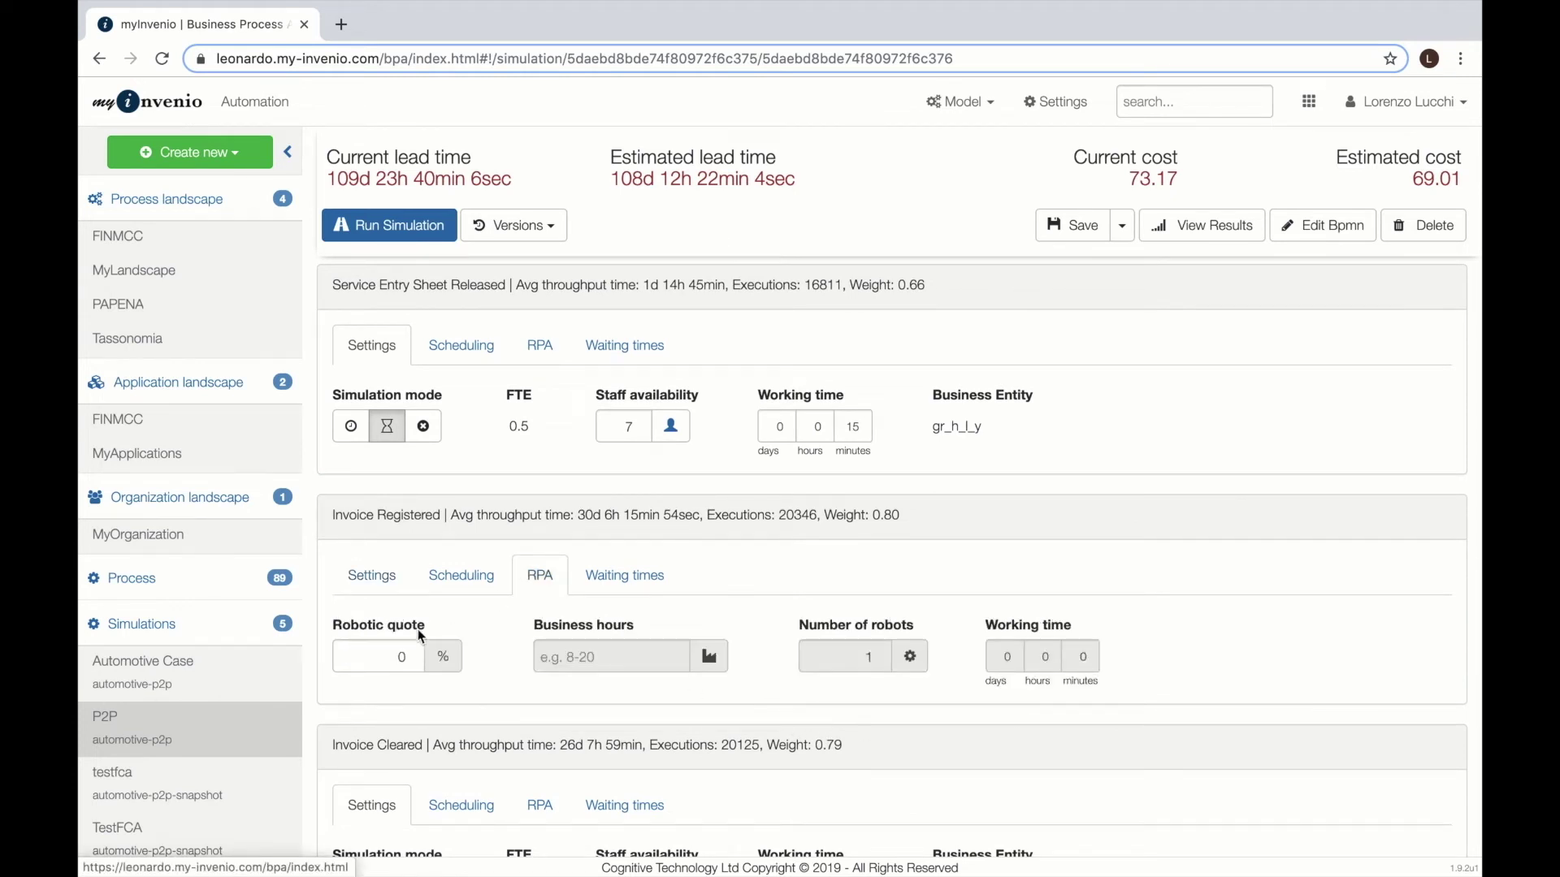
pyautogui.click(395, 654)
pyautogui.write('70')
pyautogui.click(621, 655)
pyautogui.write('8-20')
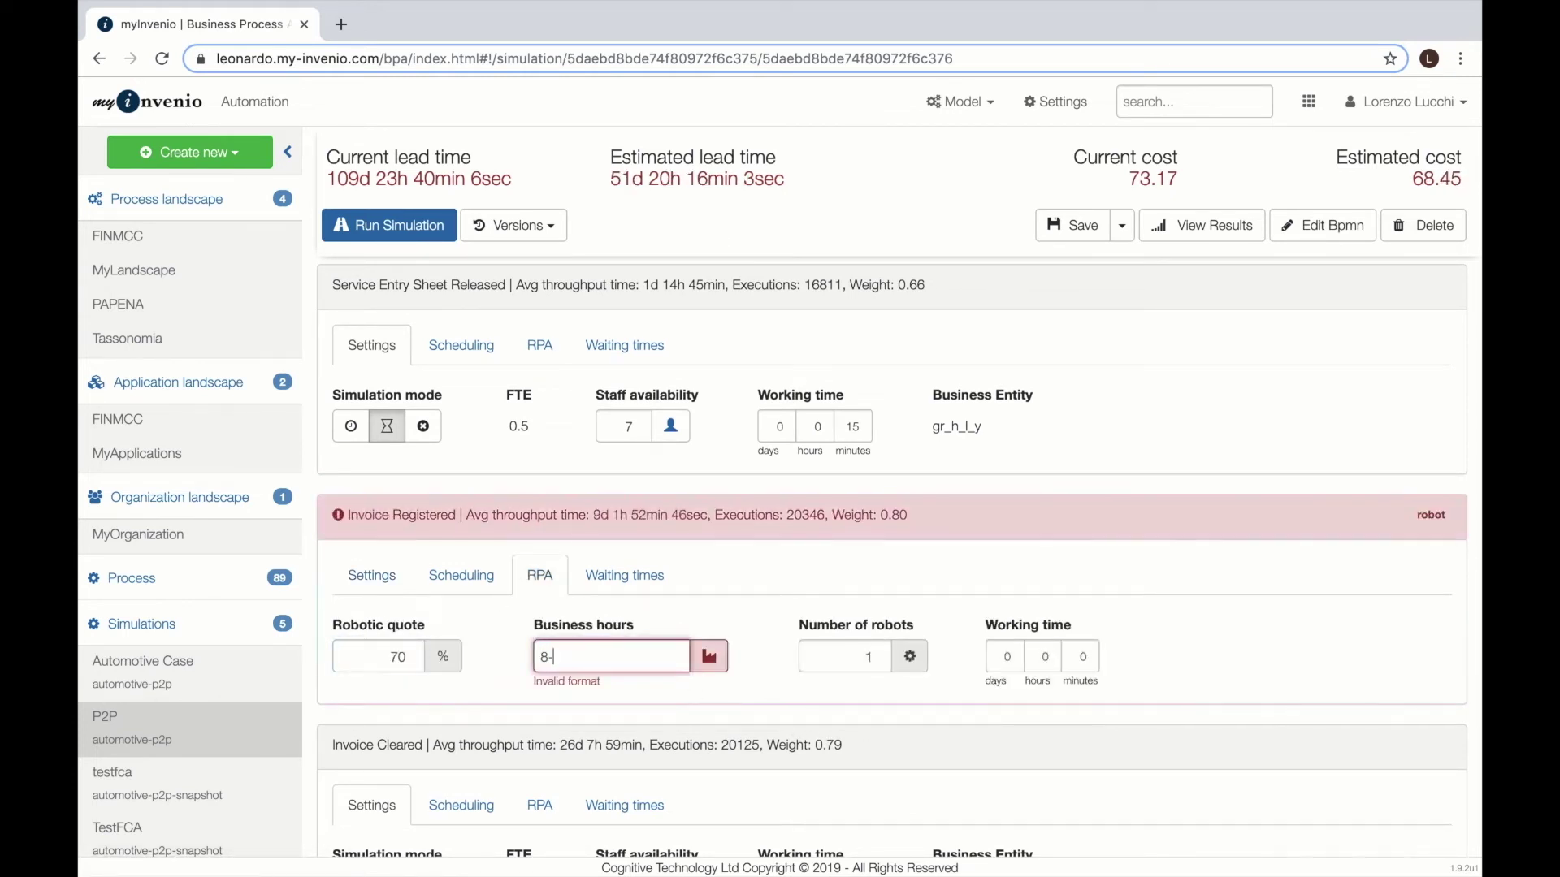
pyautogui.click(1083, 656)
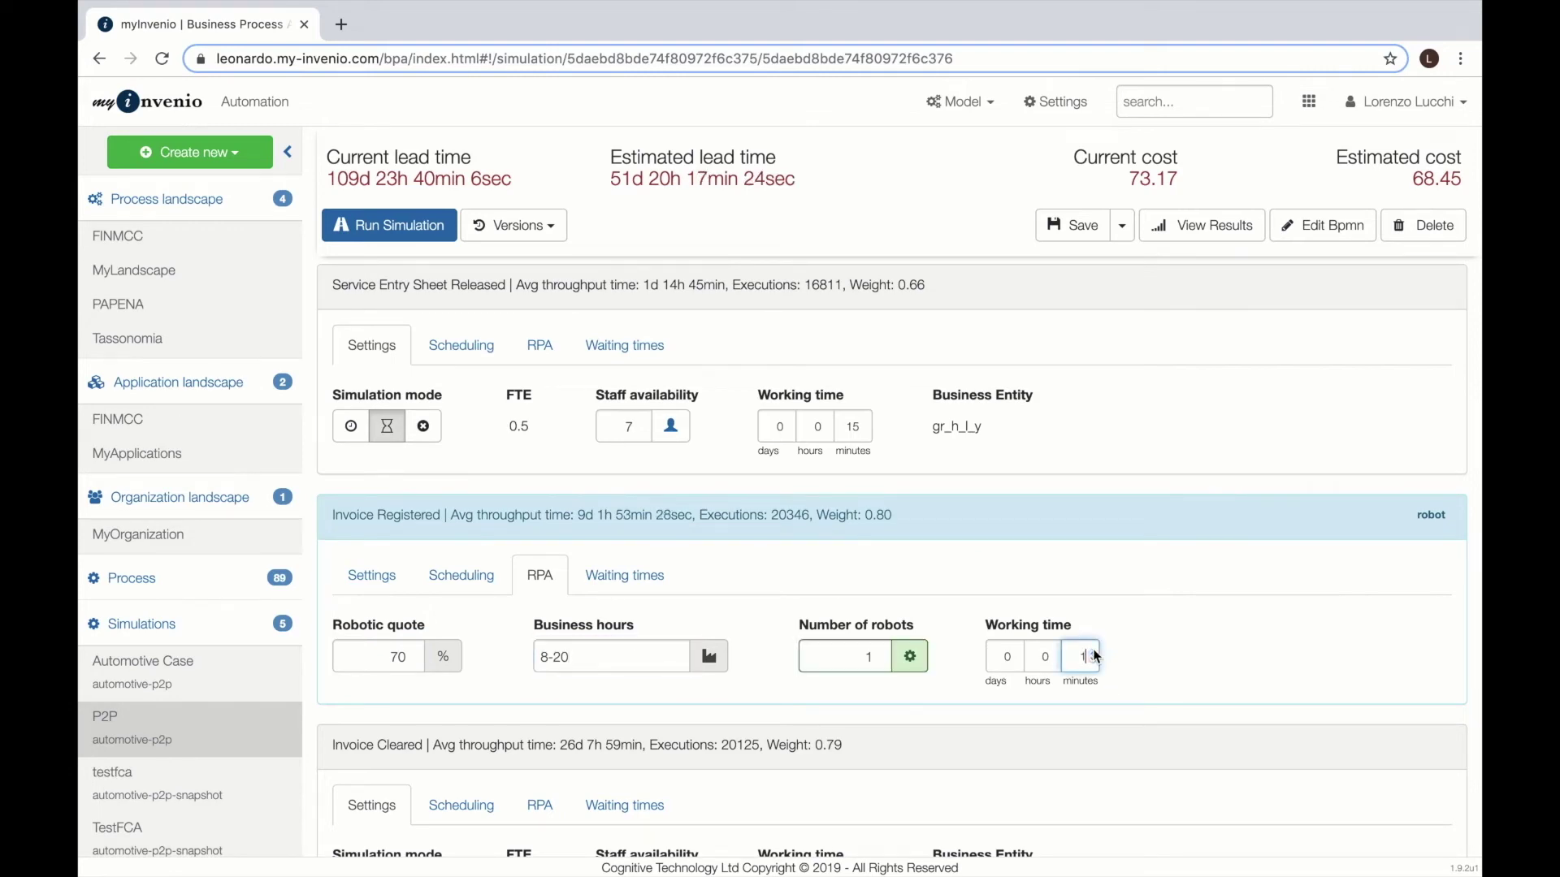
pyautogui.write('15')
pyautogui.scroll(5, 1171, 600)
pyautogui.scroll(10, 1172, 599)
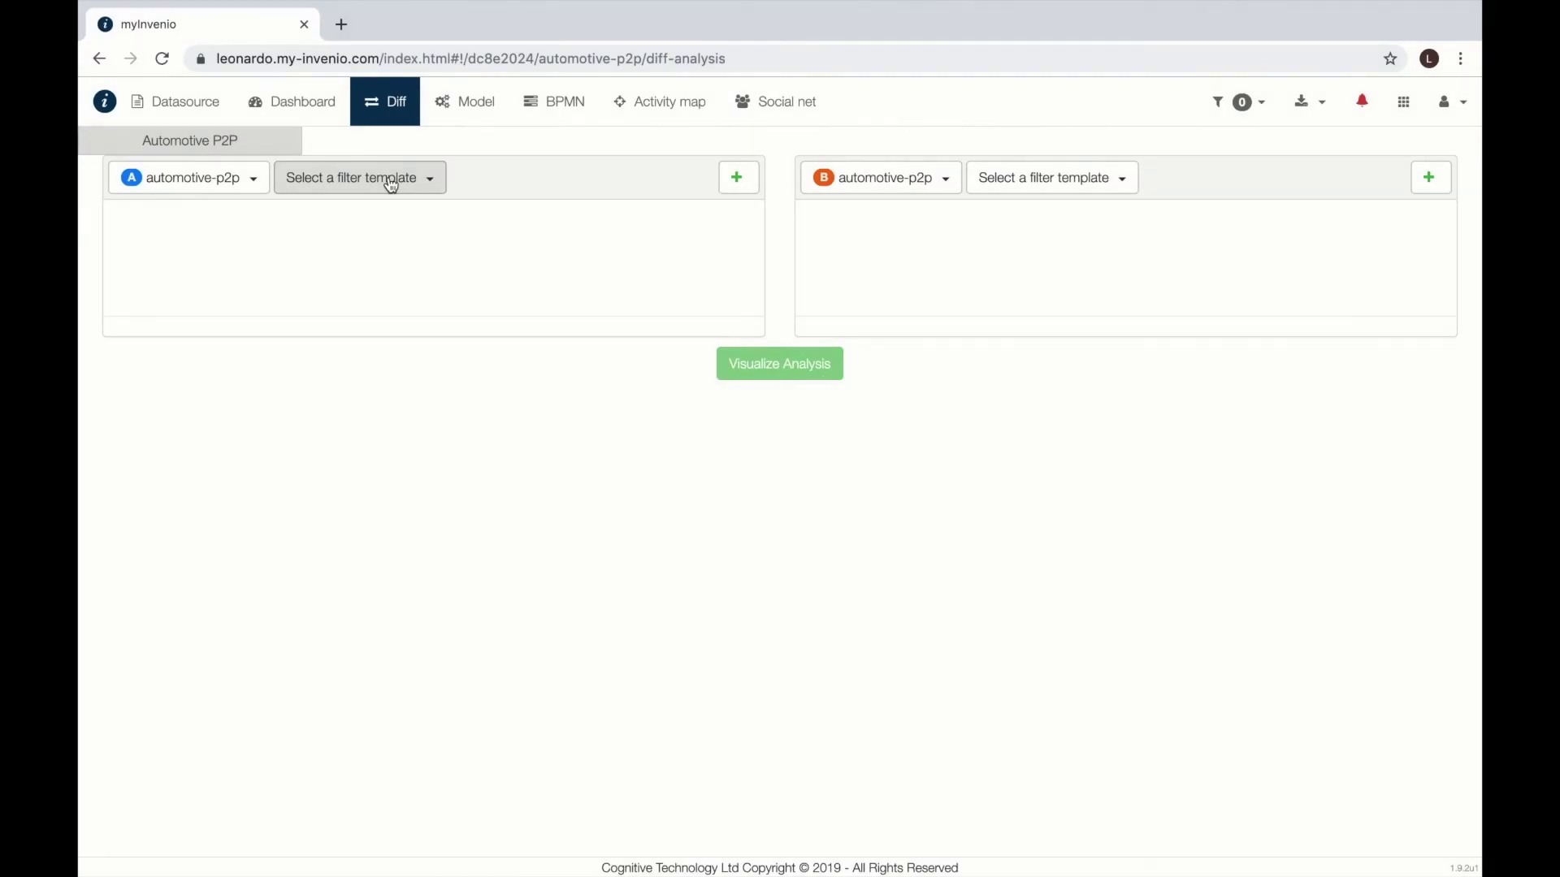
# Step: Run a Diff analysis with the Real Data template as A and Simulated as B
pyautogui.click(390, 183)
pyautogui.click(382, 213)
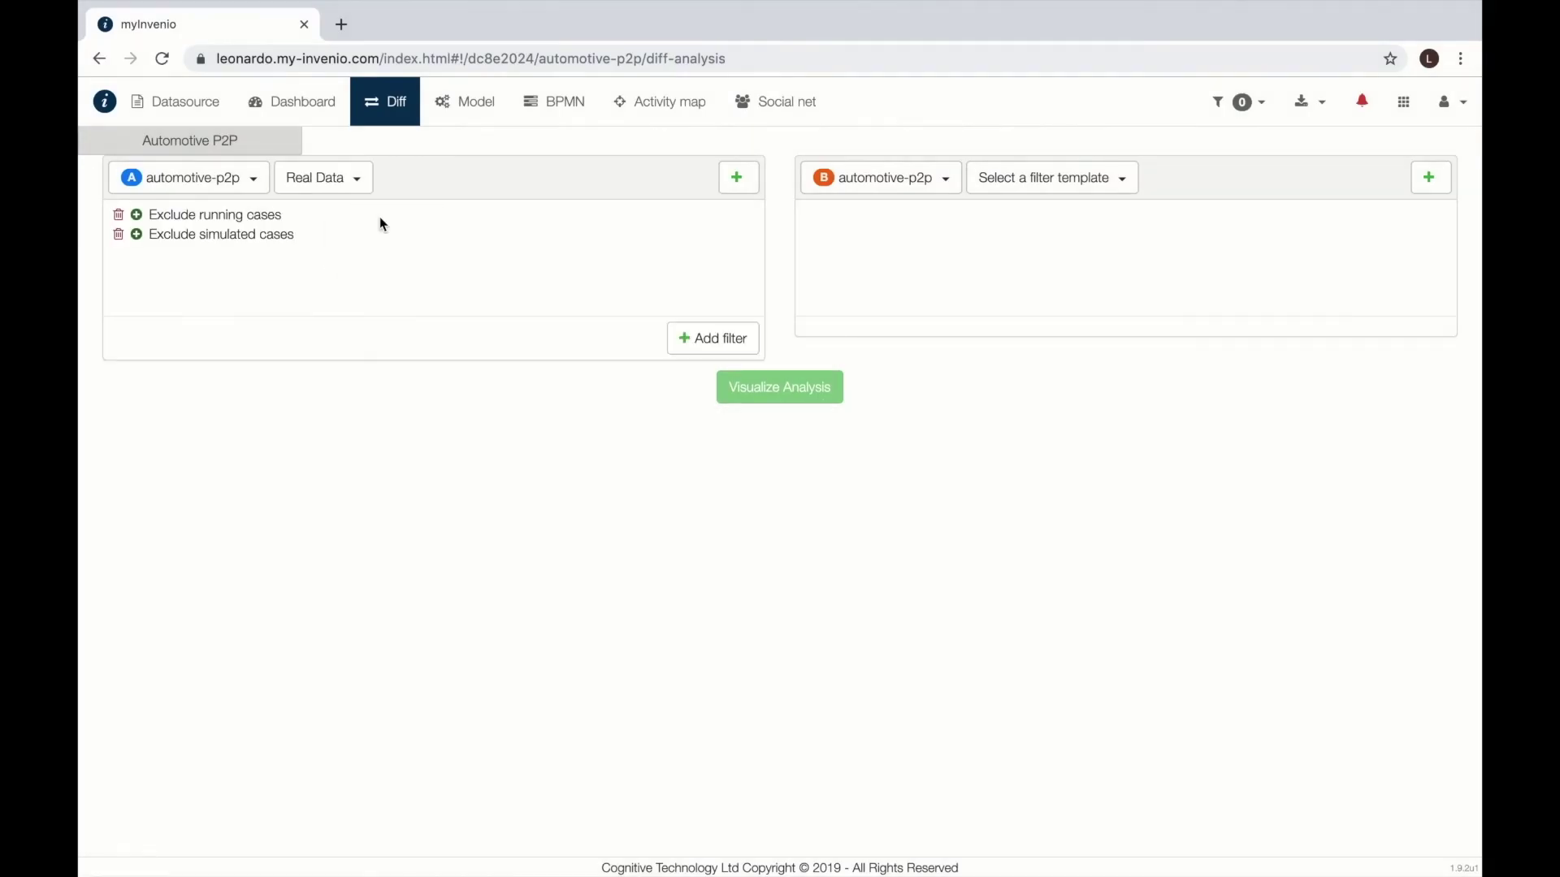
pyautogui.click(1033, 188)
pyautogui.click(1028, 238)
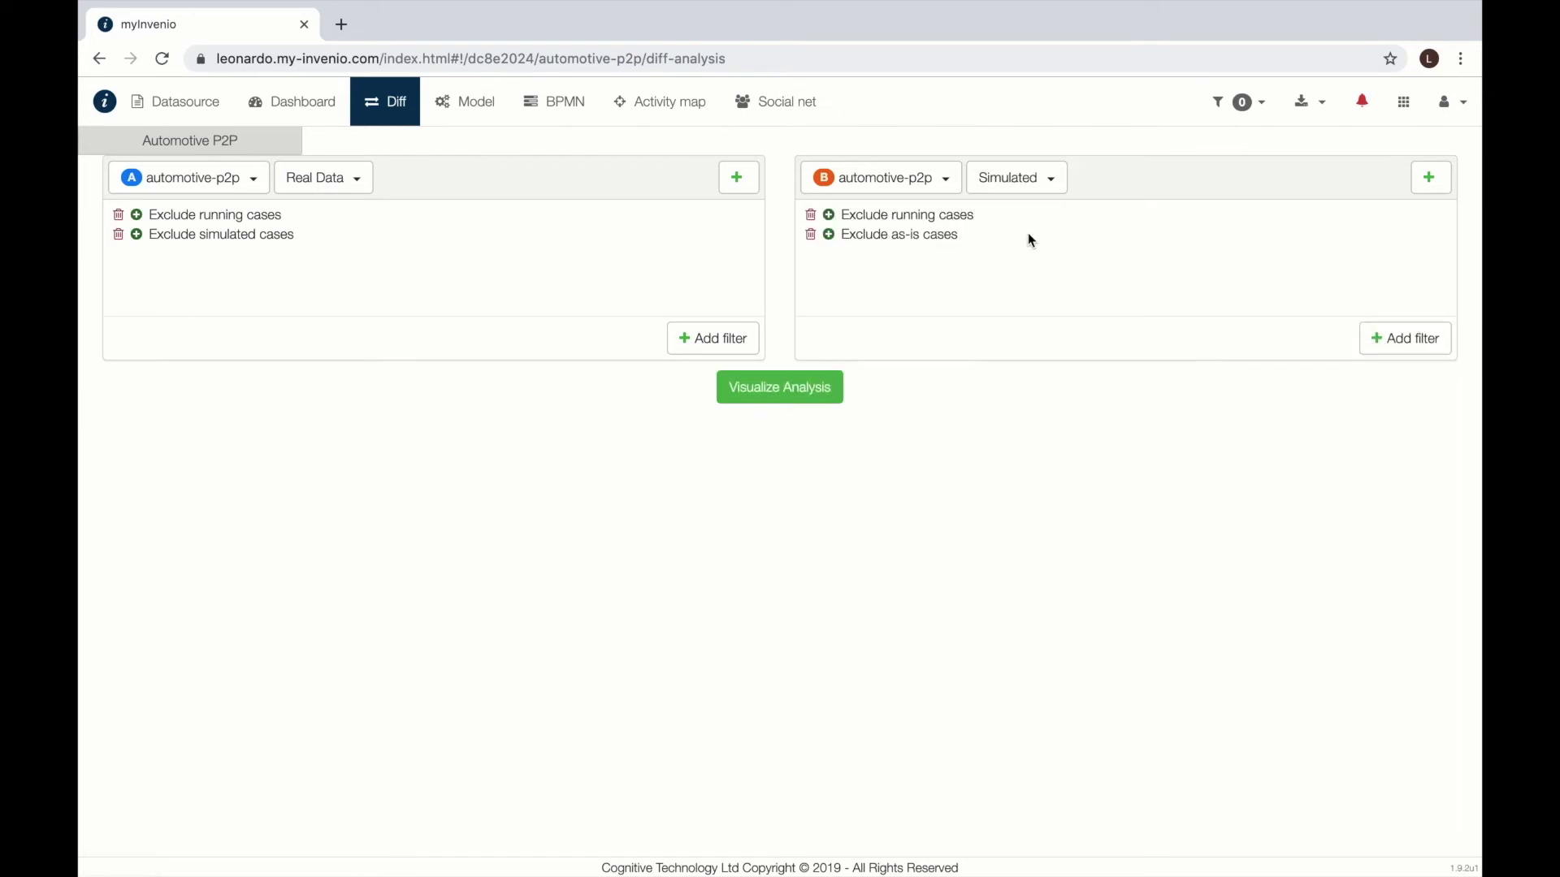
pyautogui.click(792, 392)
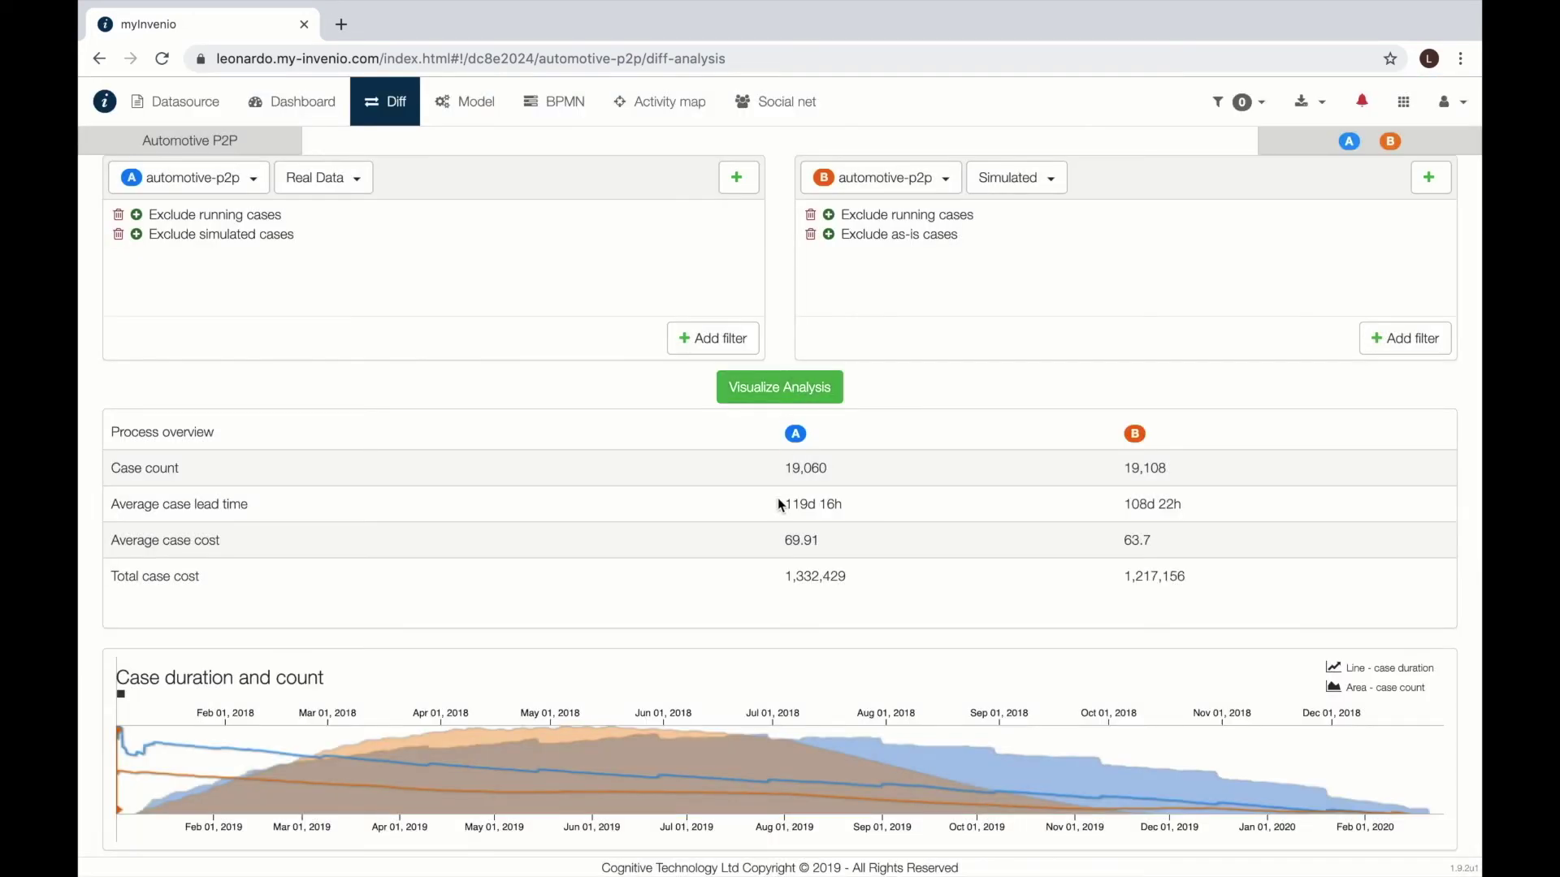
# Step: Highlight lead time 119d 16h versus 108d 22h and total cost 1,332,429 versus 1,217,156
pyautogui.moveTo(779, 505); pyautogui.dragTo(836, 501)
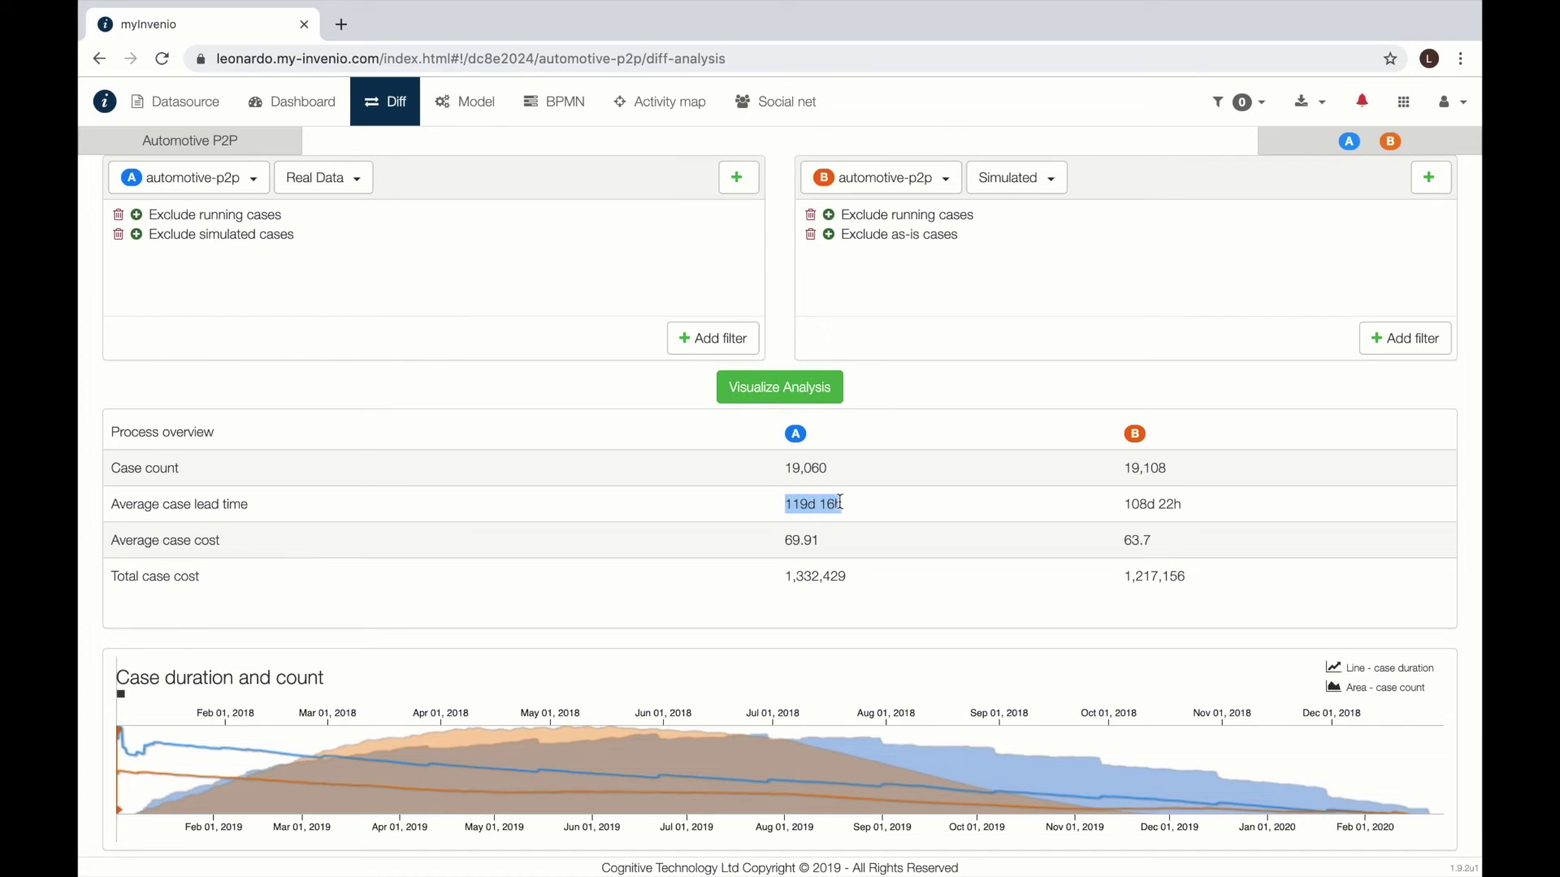
pyautogui.moveTo(1124, 513); pyautogui.dragTo(1185, 508)
pyautogui.click(1185, 509)
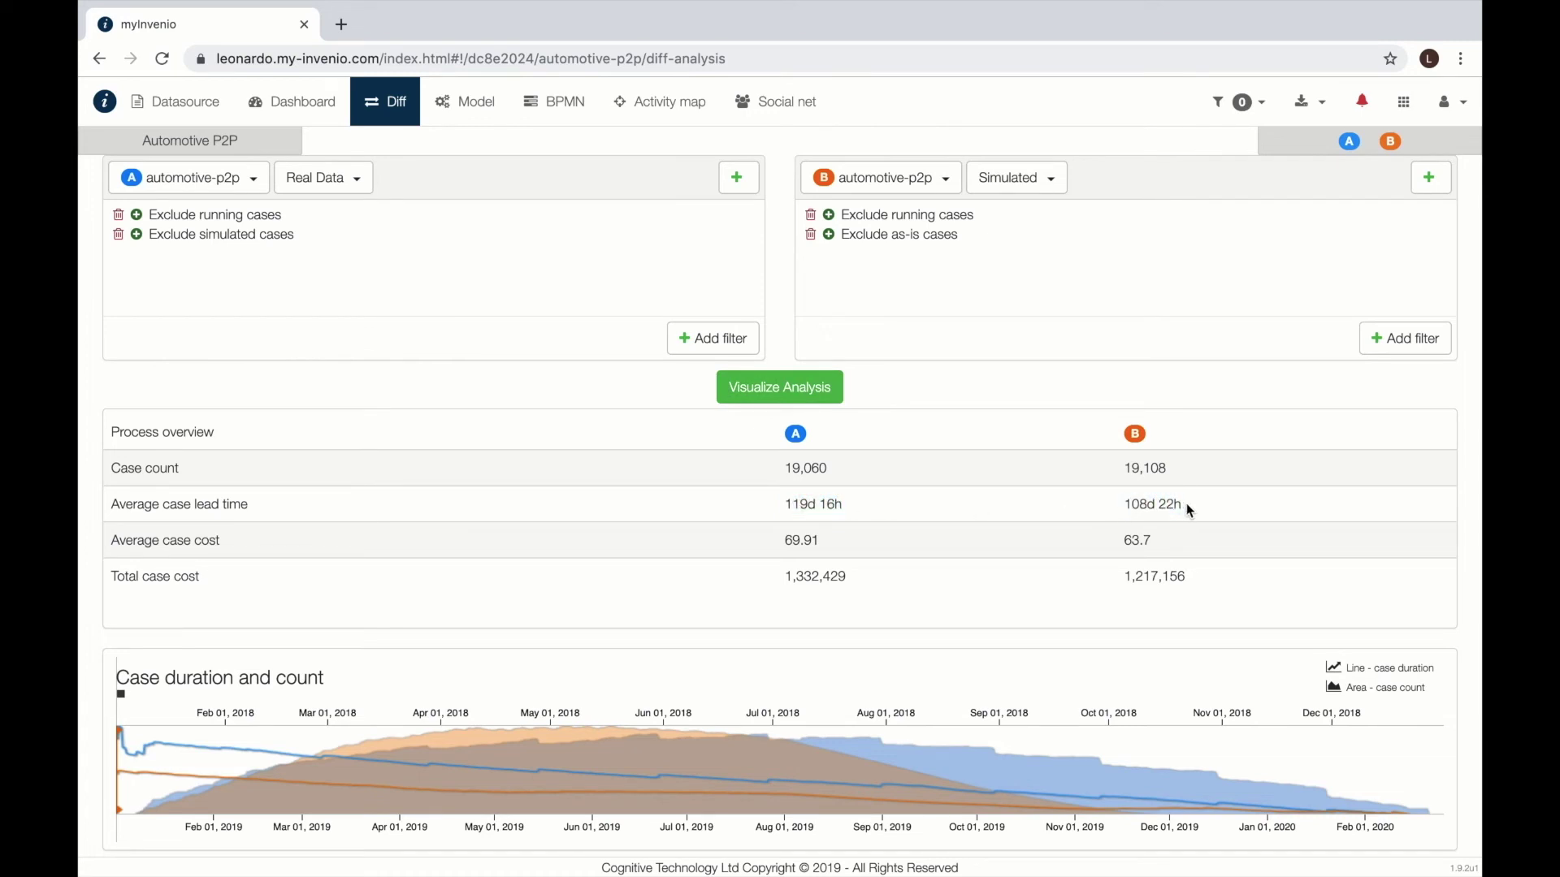
pyautogui.moveTo(780, 578); pyautogui.dragTo(843, 585)
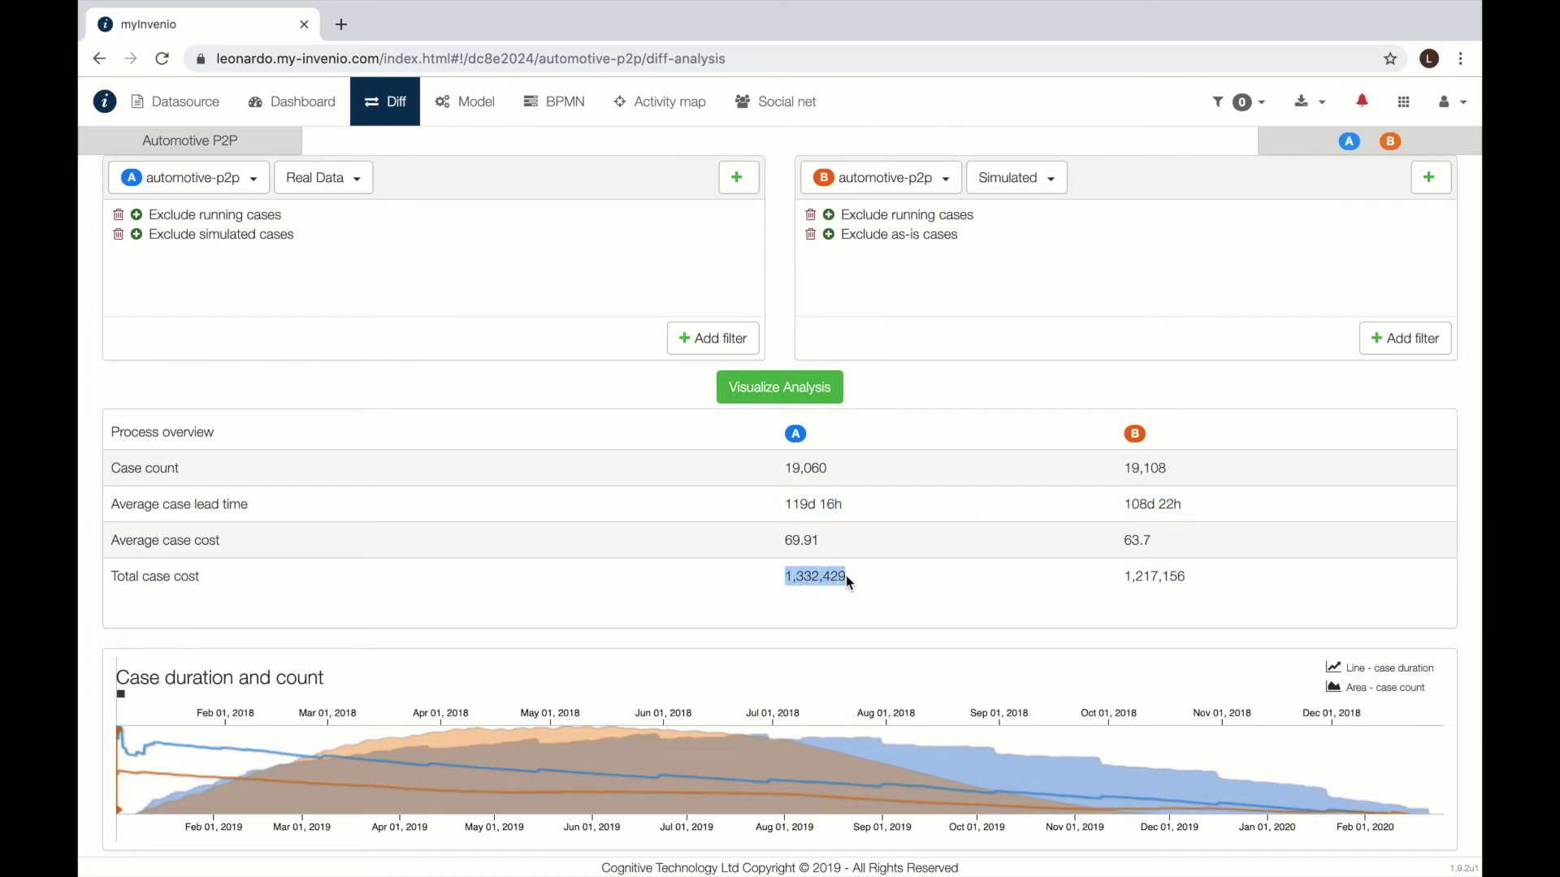
pyautogui.click(940, 588)
pyautogui.moveTo(1105, 581); pyautogui.dragTo(1187, 582)
pyautogui.click(1035, 614)
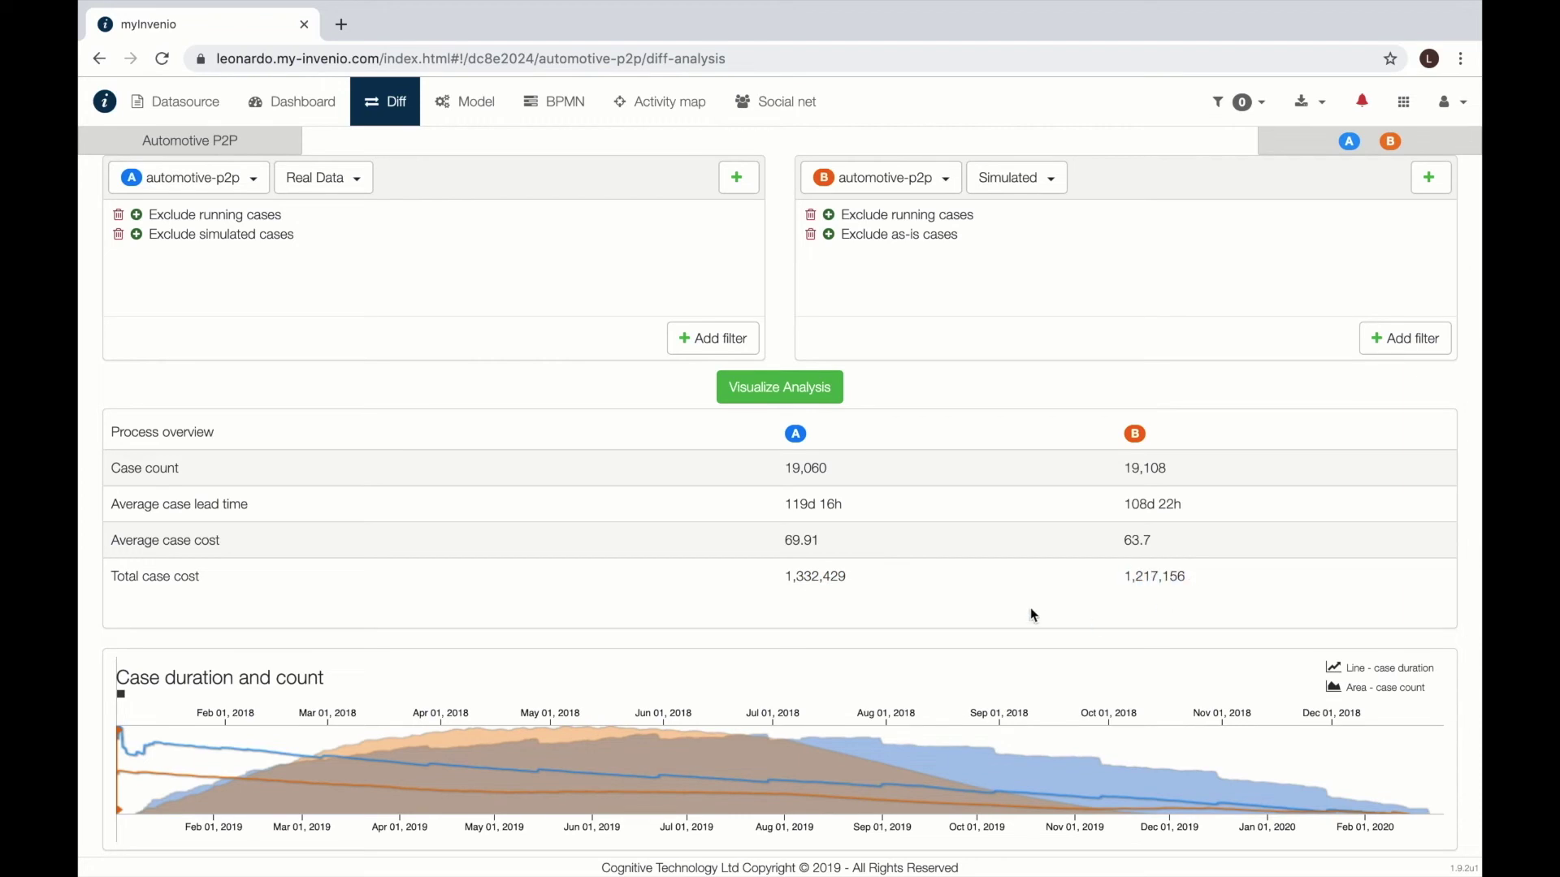
# Step: Scroll down past the Performance chart toward the 5 Spend Under Management dashboard
pyautogui.moveTo(301, 743)
pyautogui.scroll(-8, 702, 752)
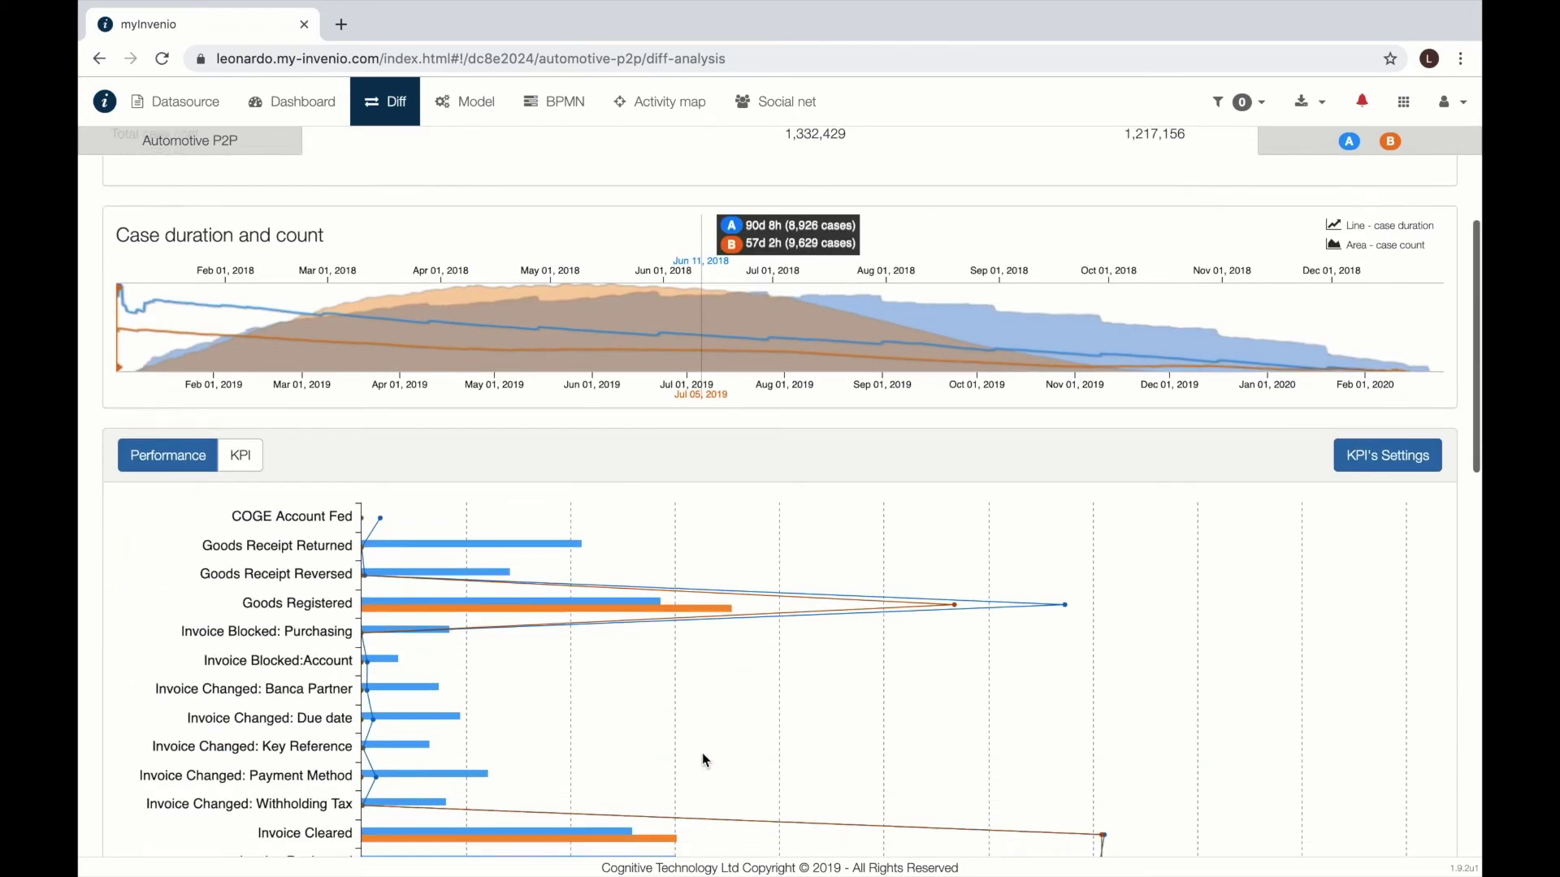
pyautogui.moveTo(484, 663)
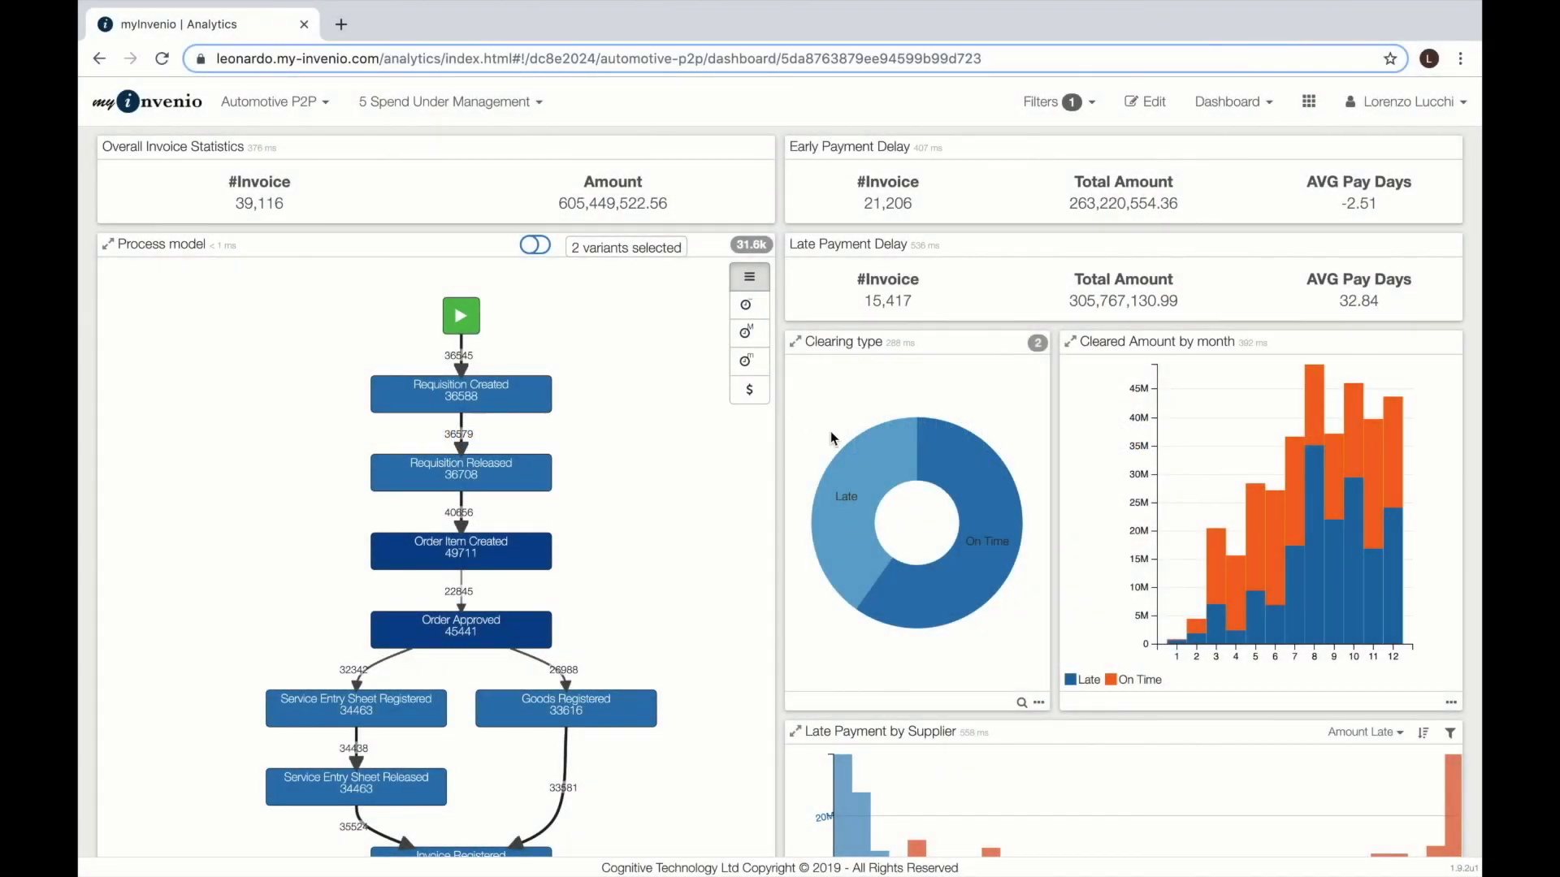
pyautogui.moveTo(865, 457)
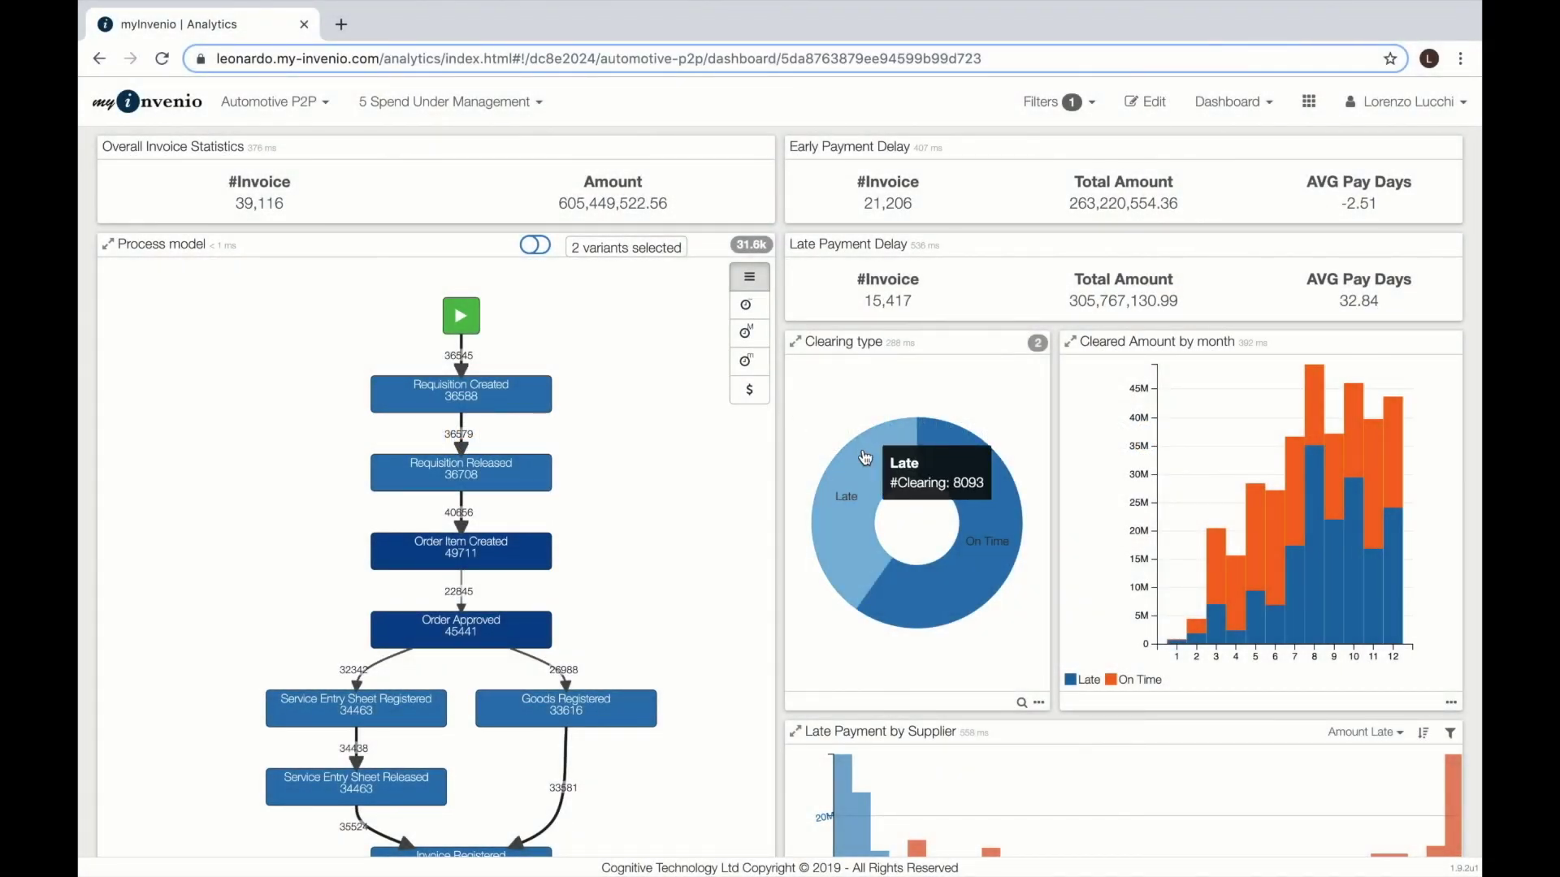
pyautogui.moveTo(967, 488)
pyautogui.scroll(-3, 967, 487)
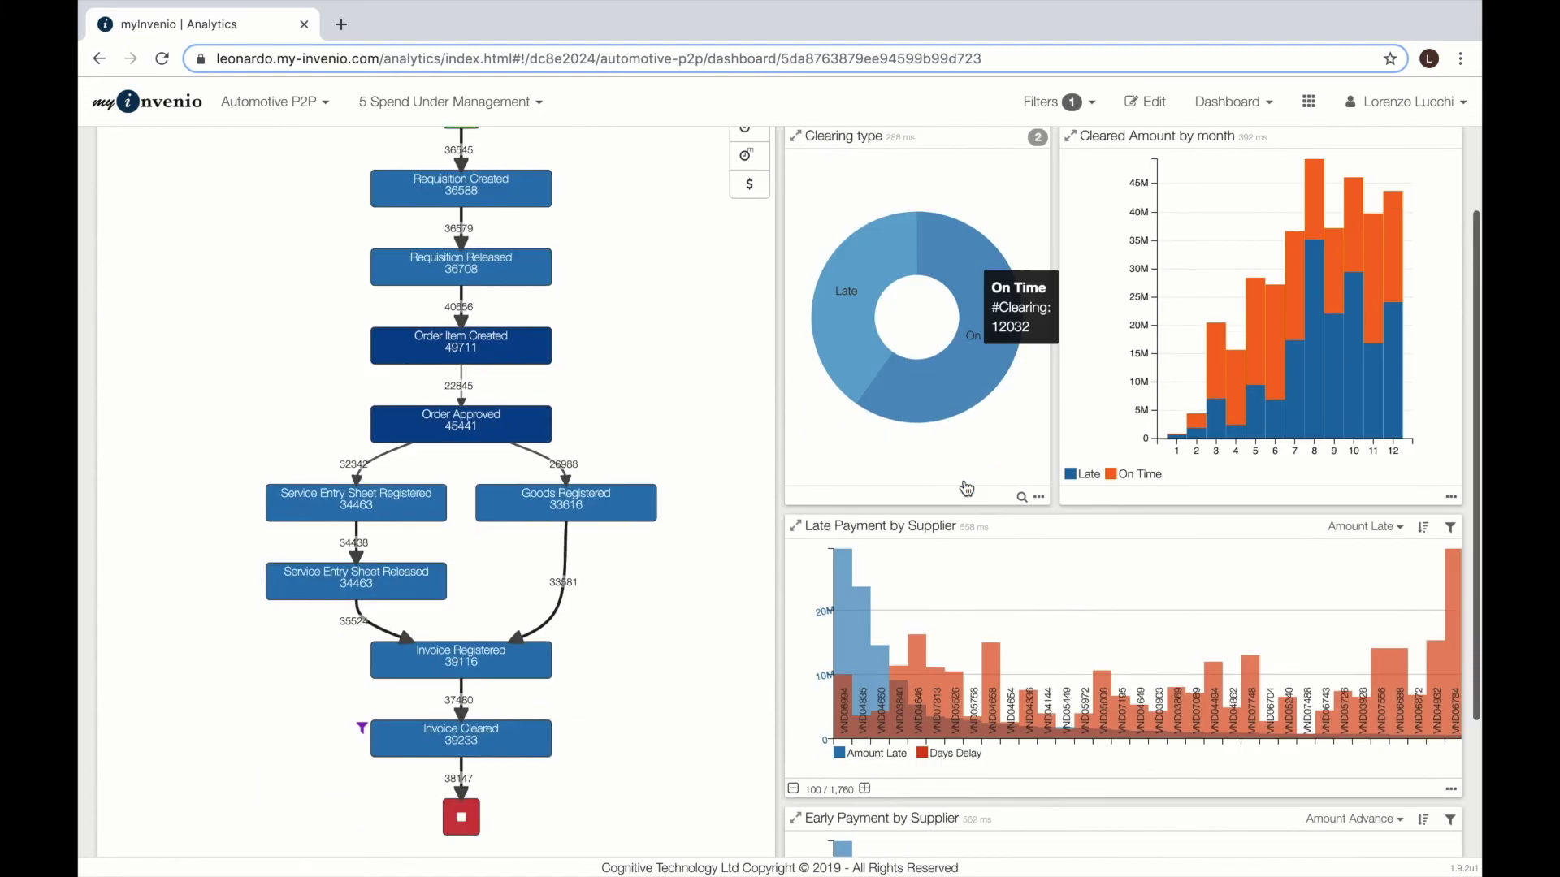
pyautogui.moveTo(845, 574)
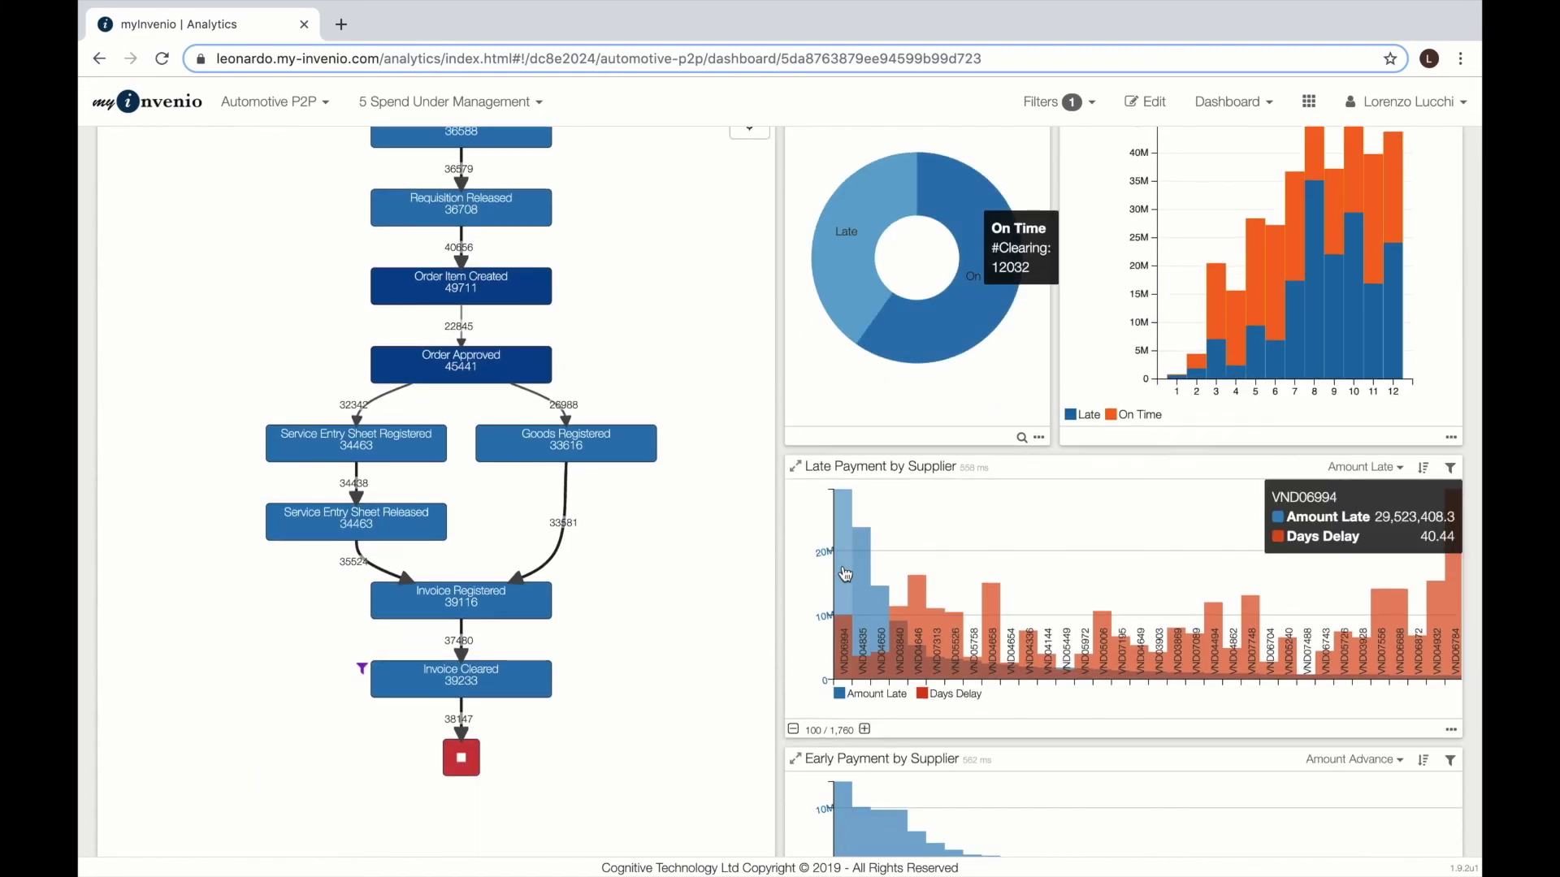
pyautogui.scroll(-2, 845, 573)
pyautogui.moveTo(849, 676)
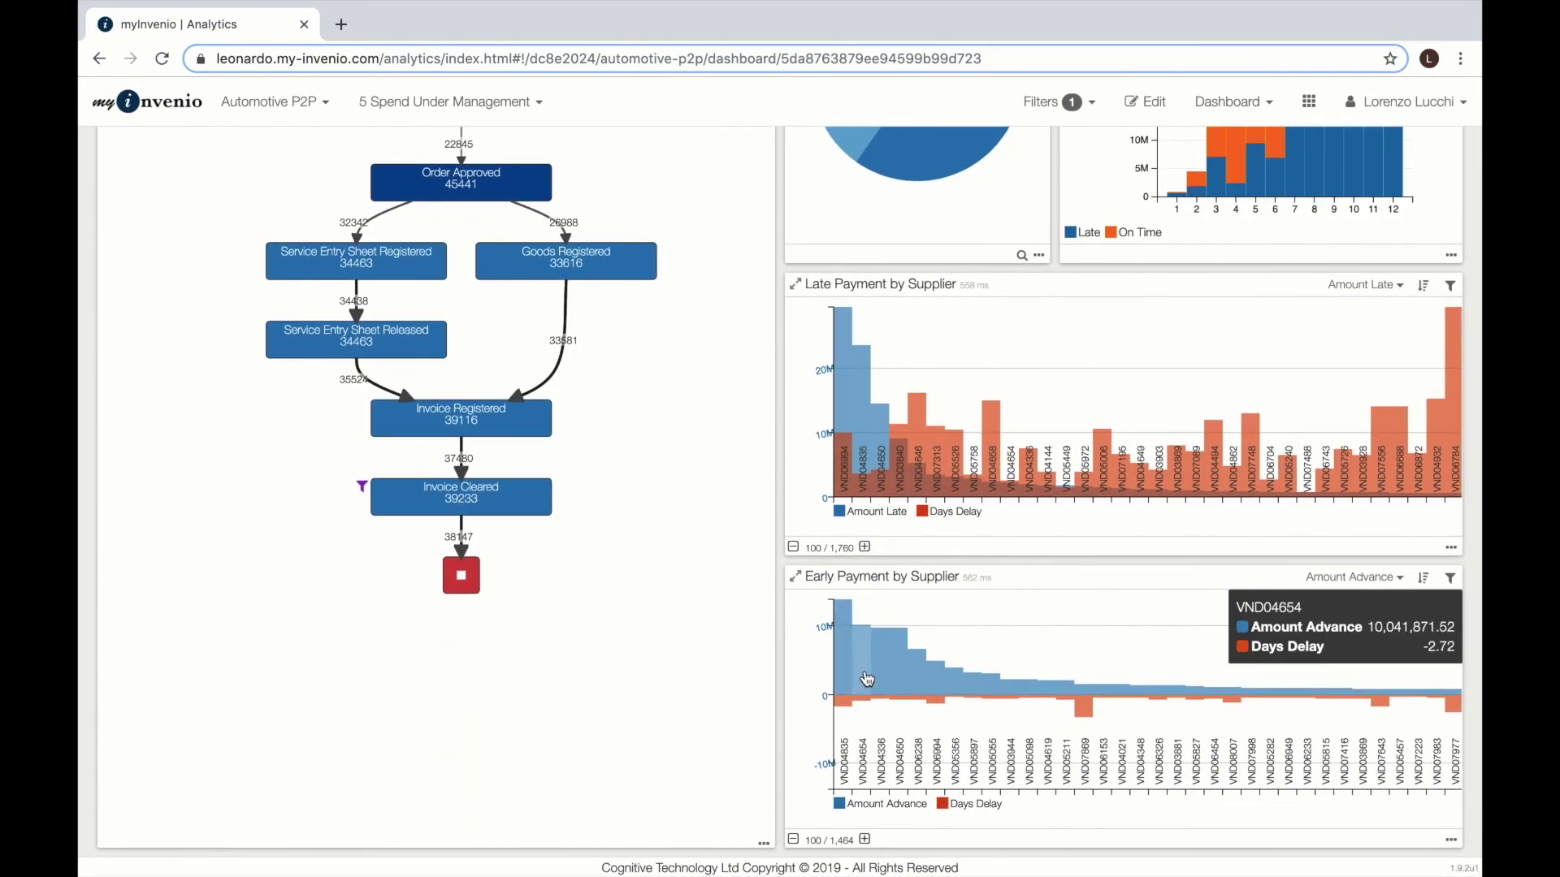
pyautogui.moveTo(897, 682)
pyautogui.scroll(5, 897, 682)
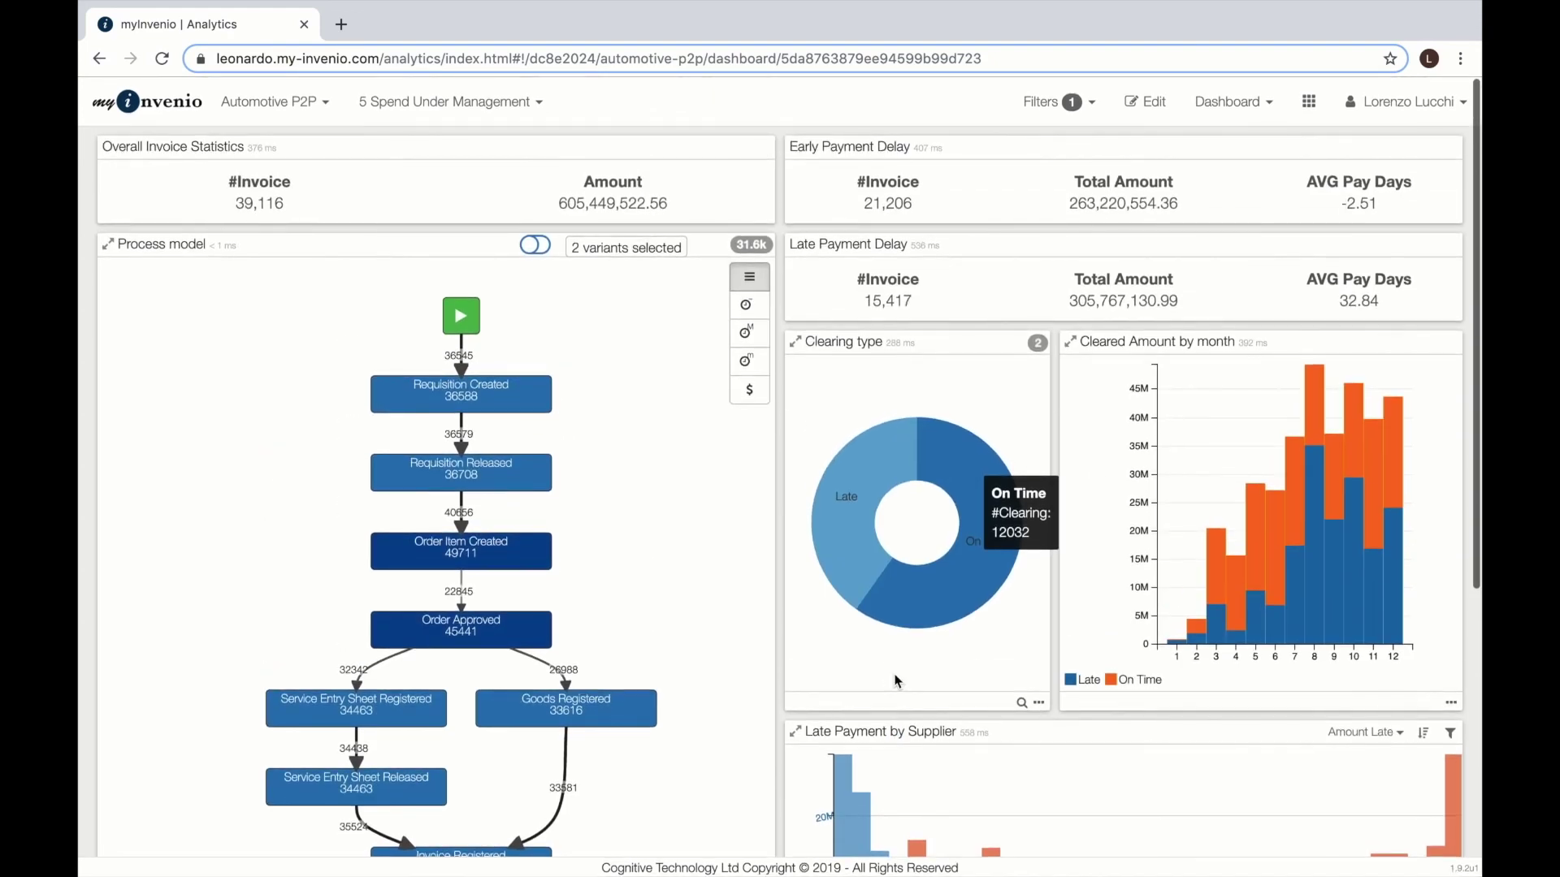